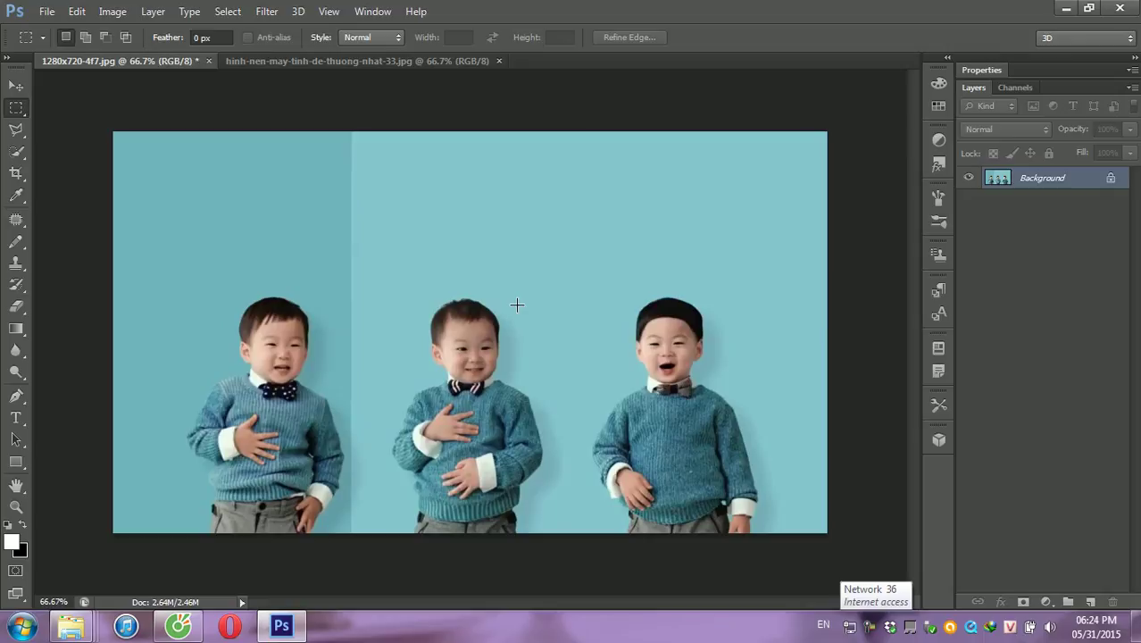
# Step: Trace a trial Magnetic Lasso selection around the left boy at 100% zoom
pyautogui.click(15, 131)
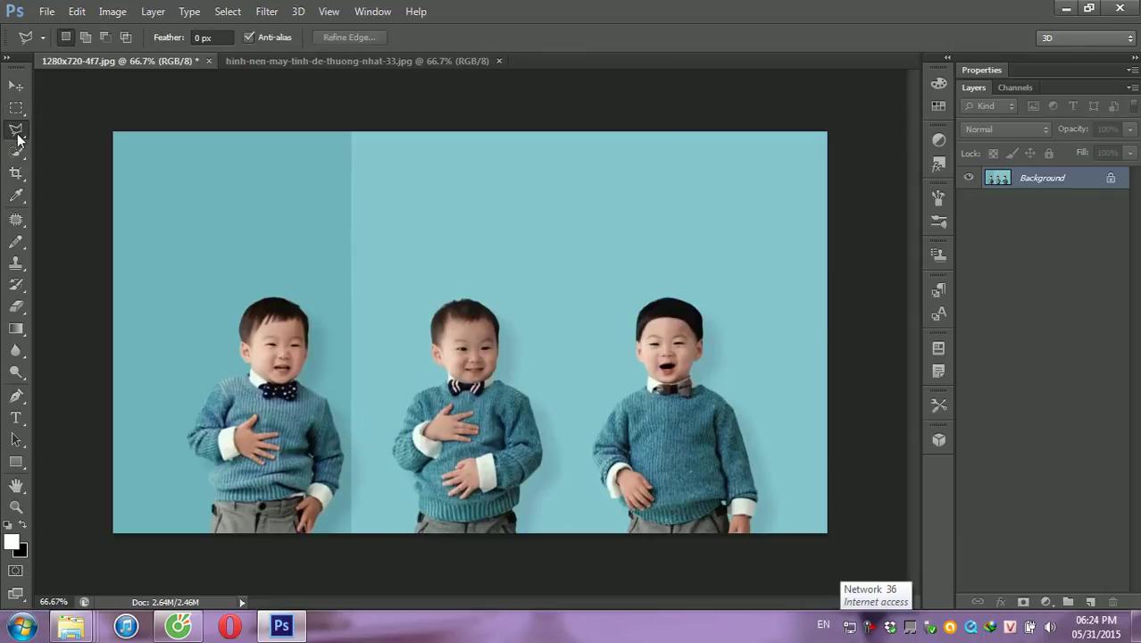
pyautogui.rightClick(17, 135)
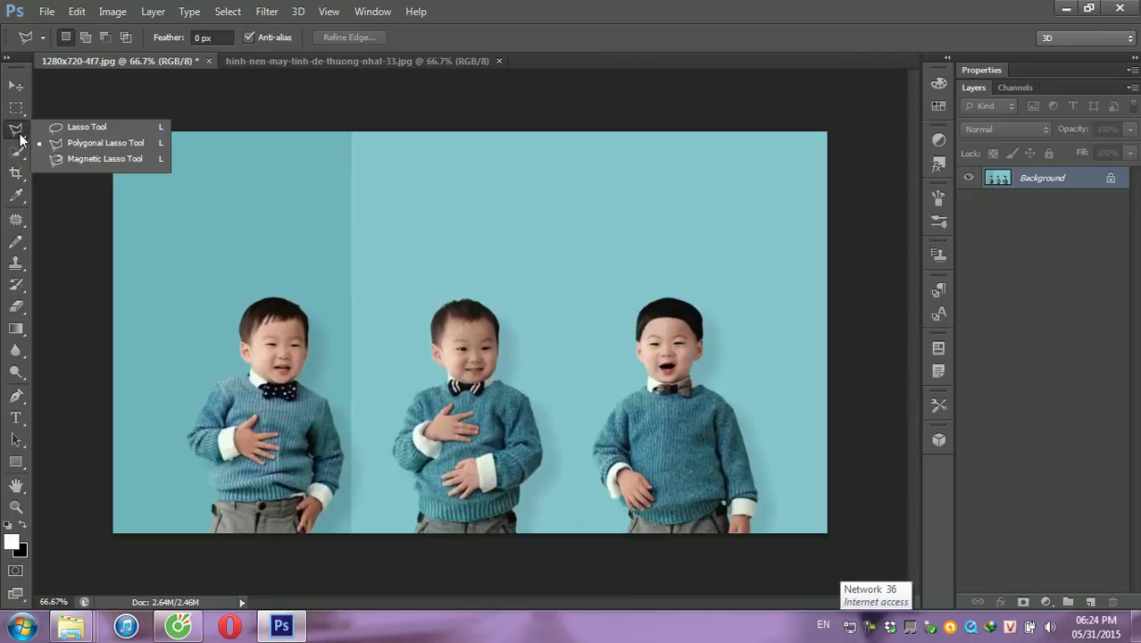
pyautogui.click(98, 159)
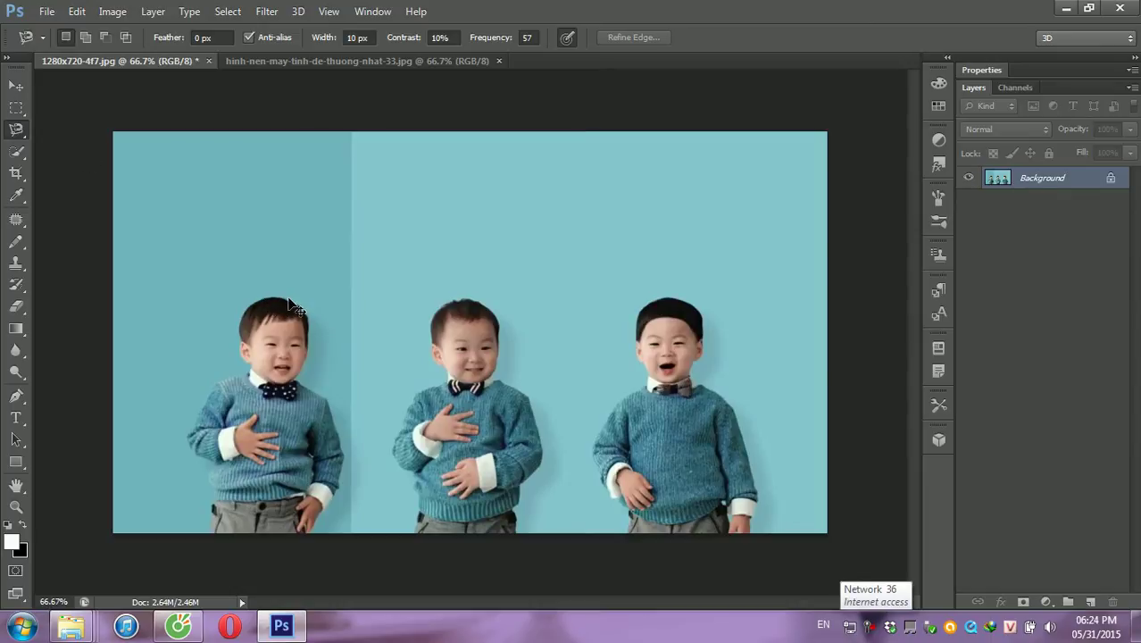
pyautogui.hotkey('ctrl', '+')
pyautogui.click(132, 303)
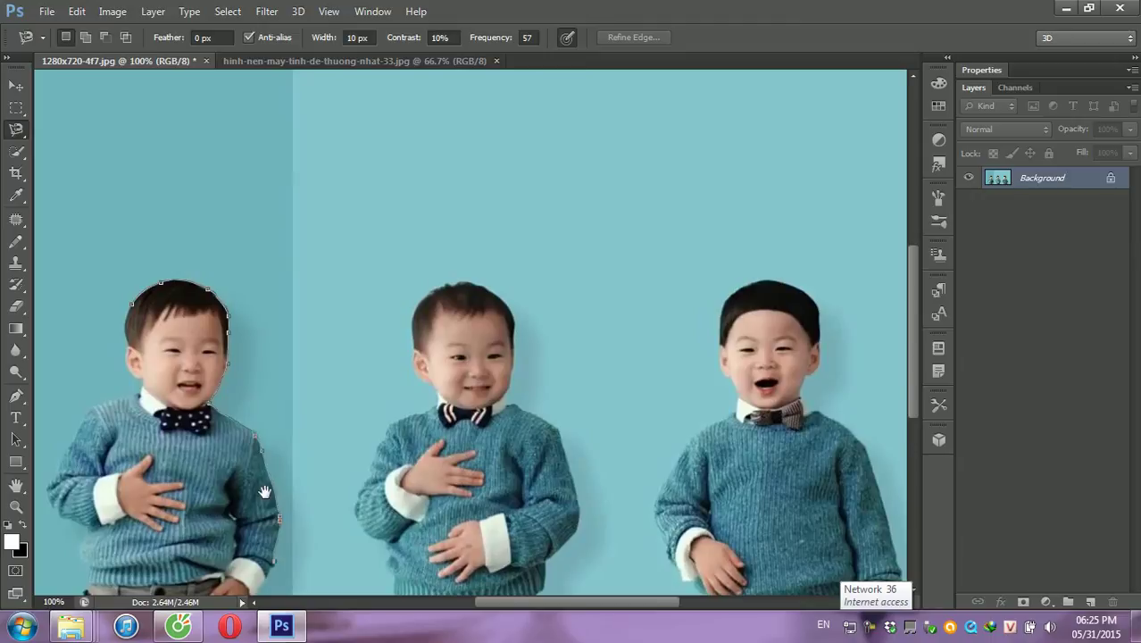
pyautogui.moveTo(265, 492); pyautogui.dragTo(265, 413)
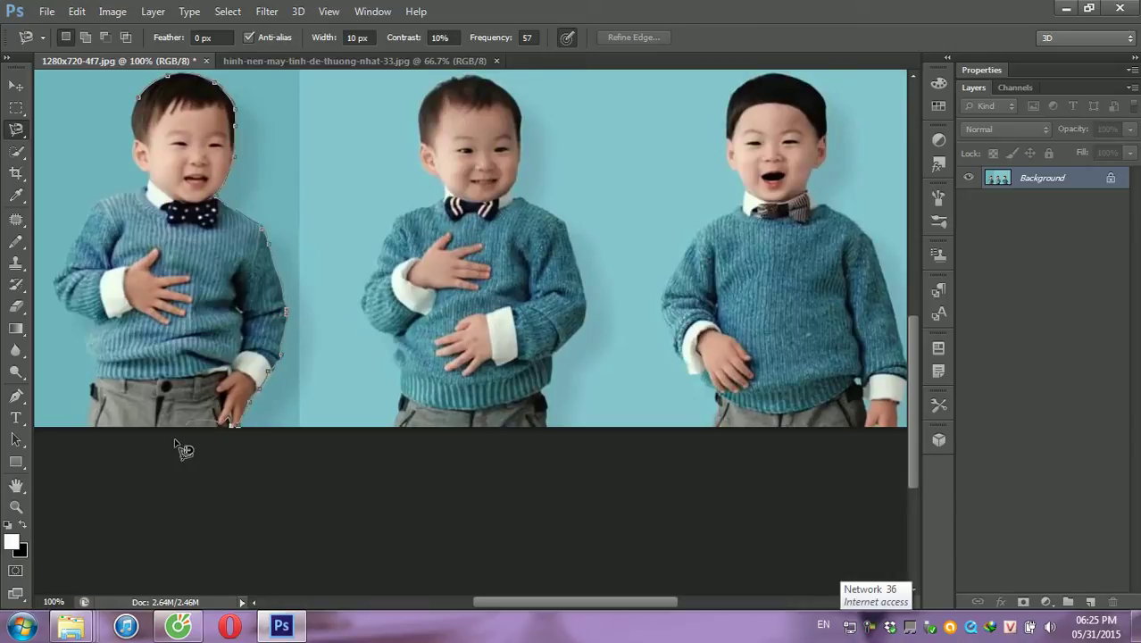
pyautogui.doubleClick(95, 348)
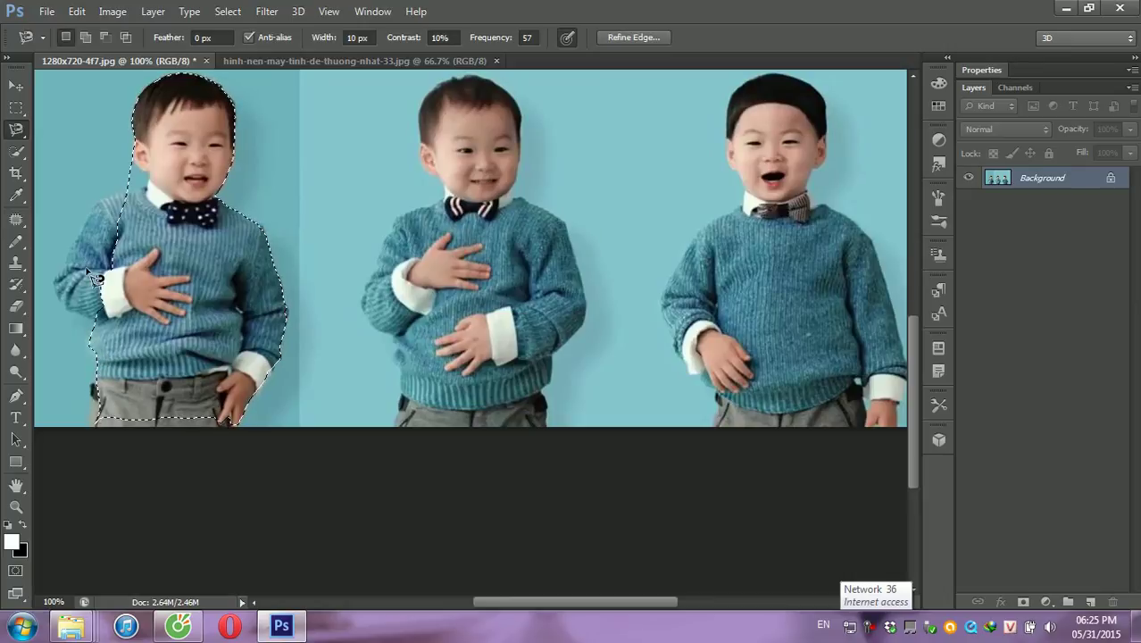
# Step: Switch to the Polygonal Lasso Tool and discard the trial selection
pyautogui.rightClick(16, 131)
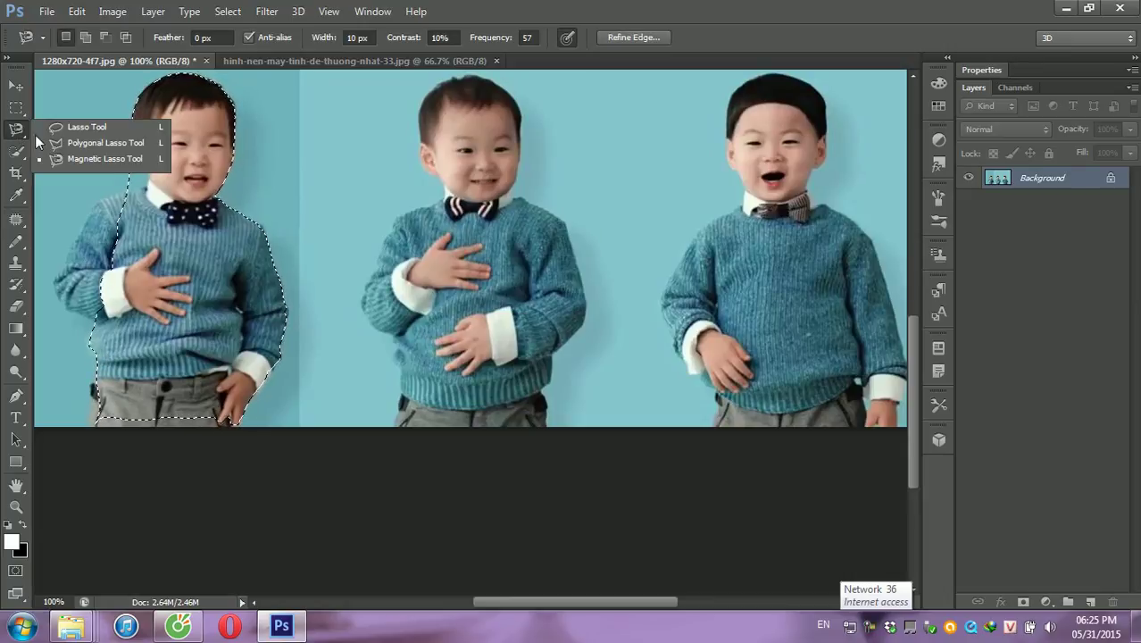
pyautogui.click(81, 147)
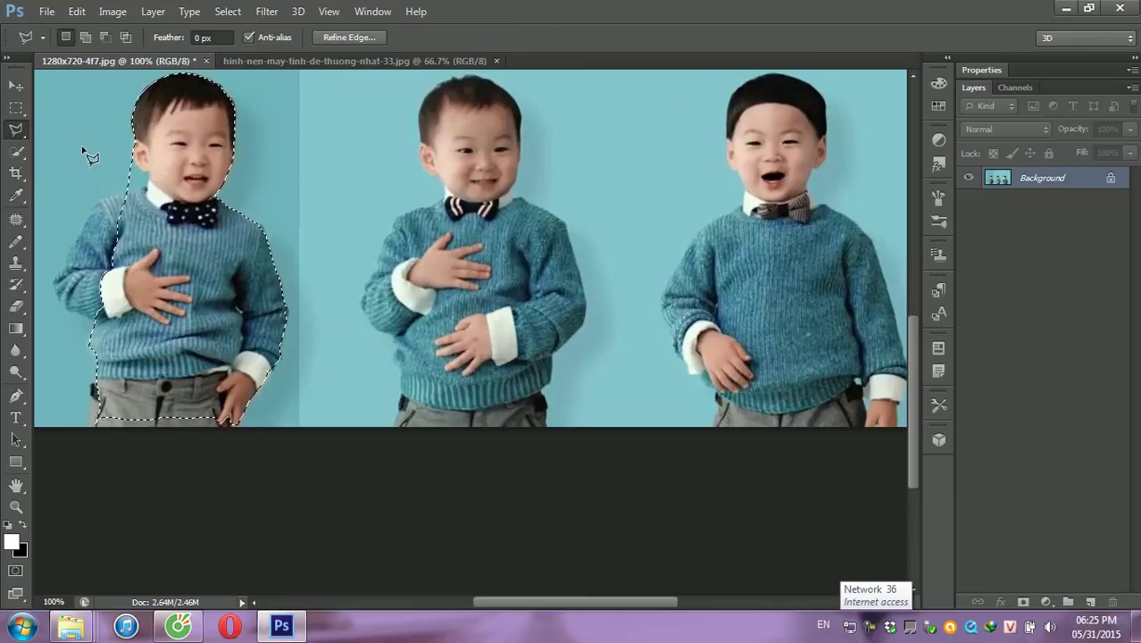
pyautogui.hotkey('ctrl', 'd')
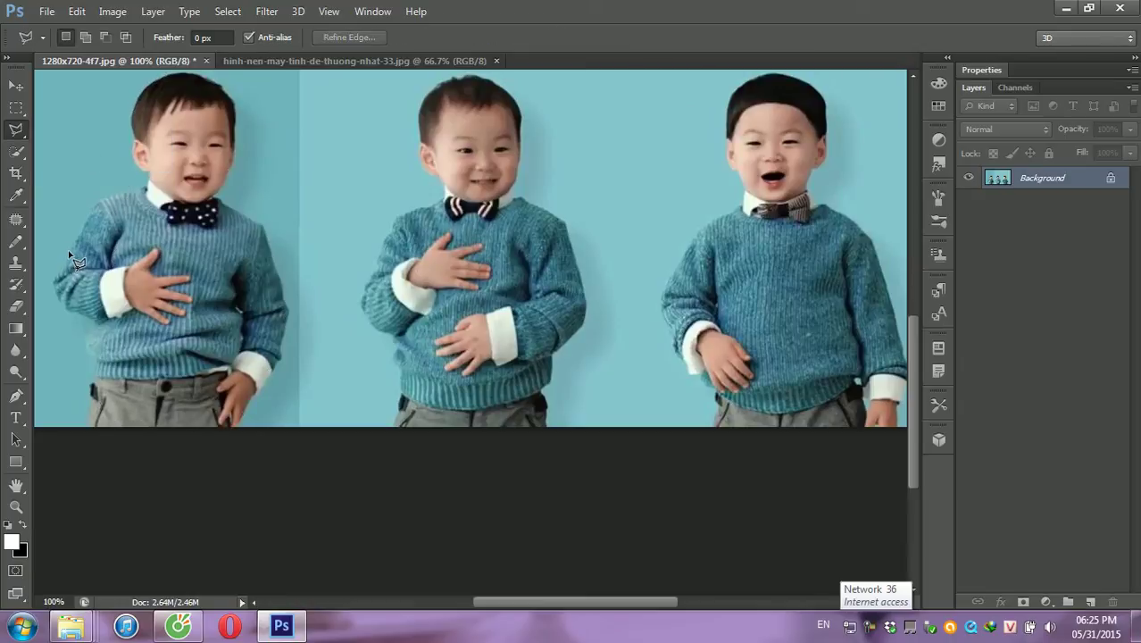
pyautogui.click(146, 179)
pyautogui.press('Escape')
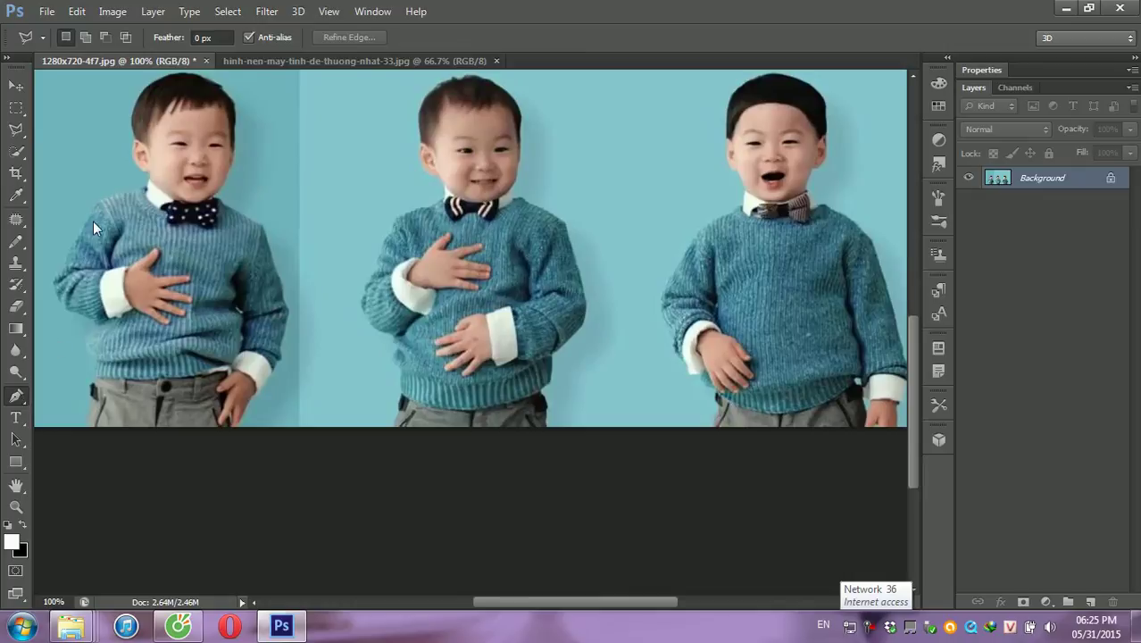
pyautogui.click(67, 260)
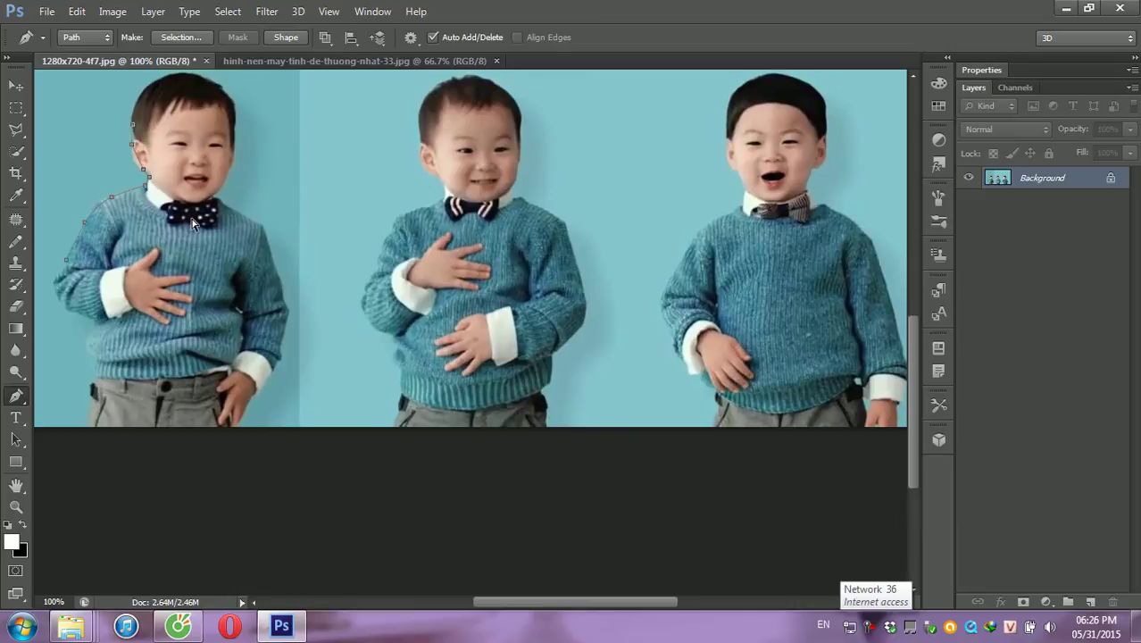
pyautogui.hotkey('ctrl', 'Return')
pyautogui.hotkey('ctrl', 'd')
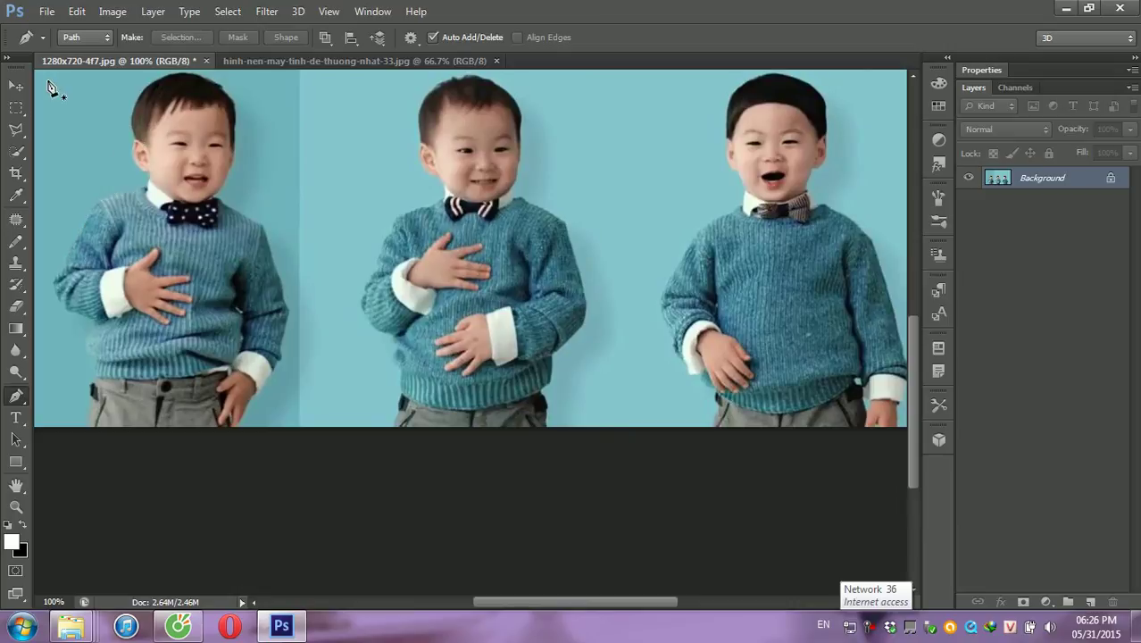
# Step: Quick-select the left boy's head, sweater and trousers with a smaller brush
pyautogui.click(16, 155)
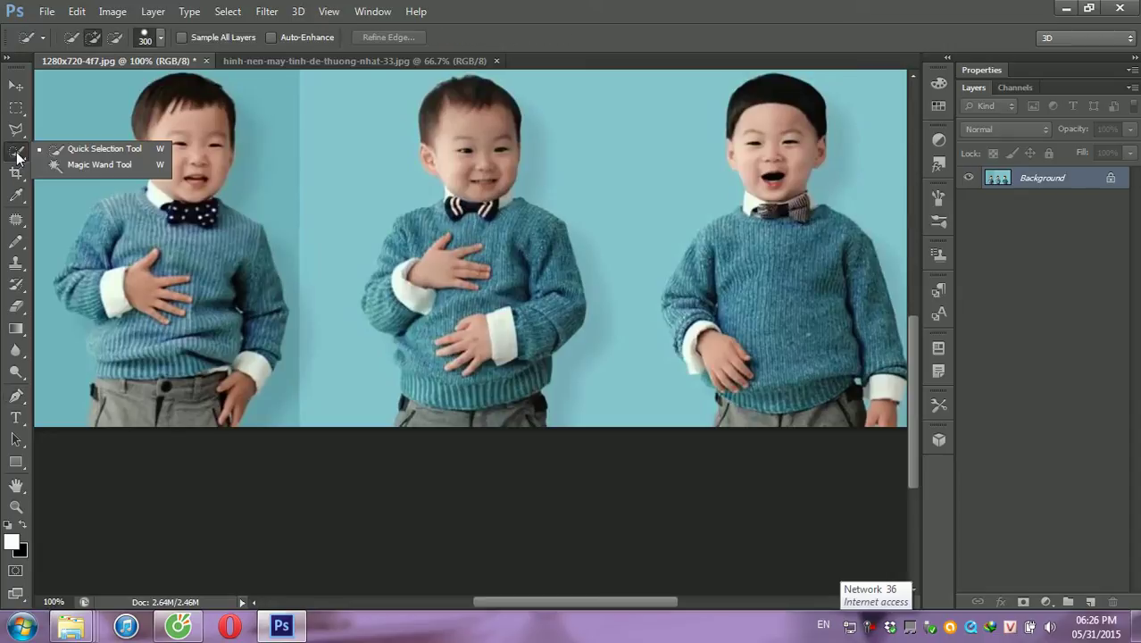
pyautogui.click(93, 150)
pyautogui.press('[')
pyautogui.press('[')
pyautogui.press('[')
pyautogui.press('[')
pyautogui.press('[')
pyautogui.press('[')
pyautogui.press('[')
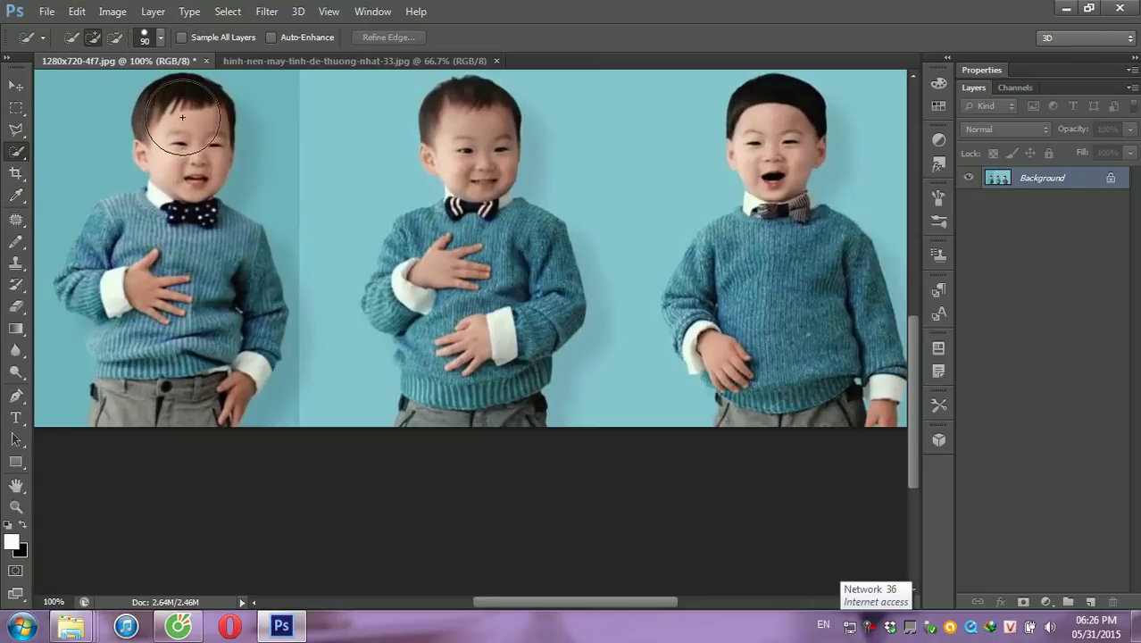
pyautogui.moveTo(182, 117); pyautogui.dragTo(184, 160)
pyautogui.moveTo(190, 218)
pyautogui.mouseDown()
pyautogui.moveTo(147, 360)
pyautogui.moveTo(208, 359)
pyautogui.moveTo(113, 258)
pyautogui.moveTo(98, 281)
pyautogui.moveTo(135, 344)
pyautogui.mouseUp()
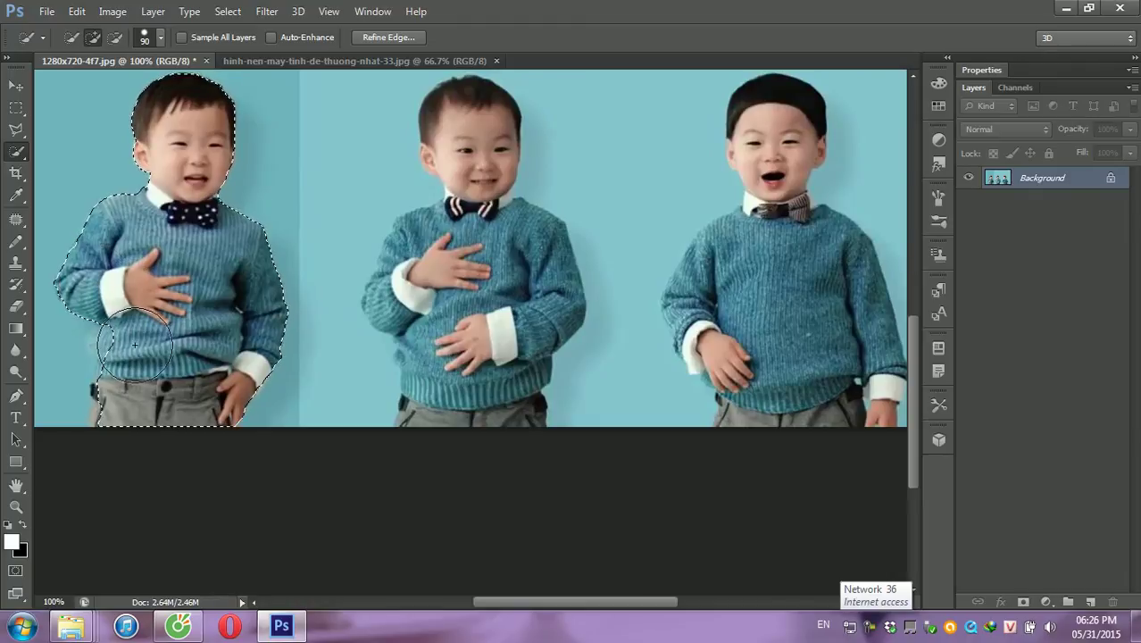
pyautogui.moveTo(136, 387); pyautogui.dragTo(132, 408)
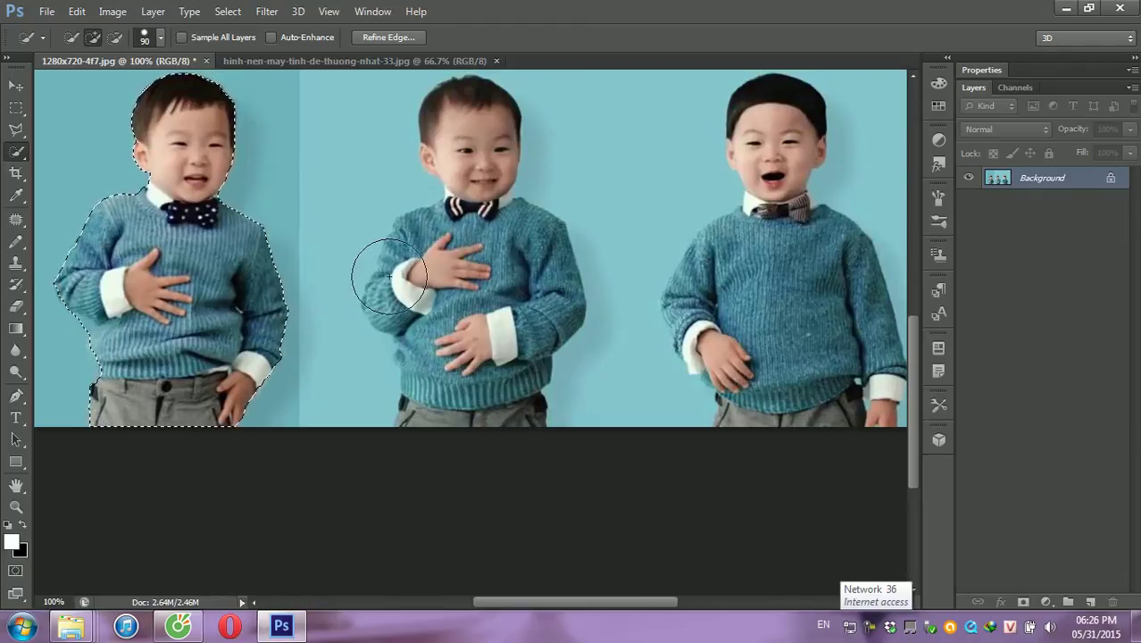
# Step: Add the middle boy and the right boy's head and sweater to the selection
pyautogui.moveTo(450, 292)
pyautogui.mouseDown()
pyautogui.moveTo(458, 141)
pyautogui.moveTo(482, 238)
pyautogui.moveTo(531, 268)
pyautogui.moveTo(421, 268)
pyautogui.moveTo(440, 415)
pyautogui.mouseUp()
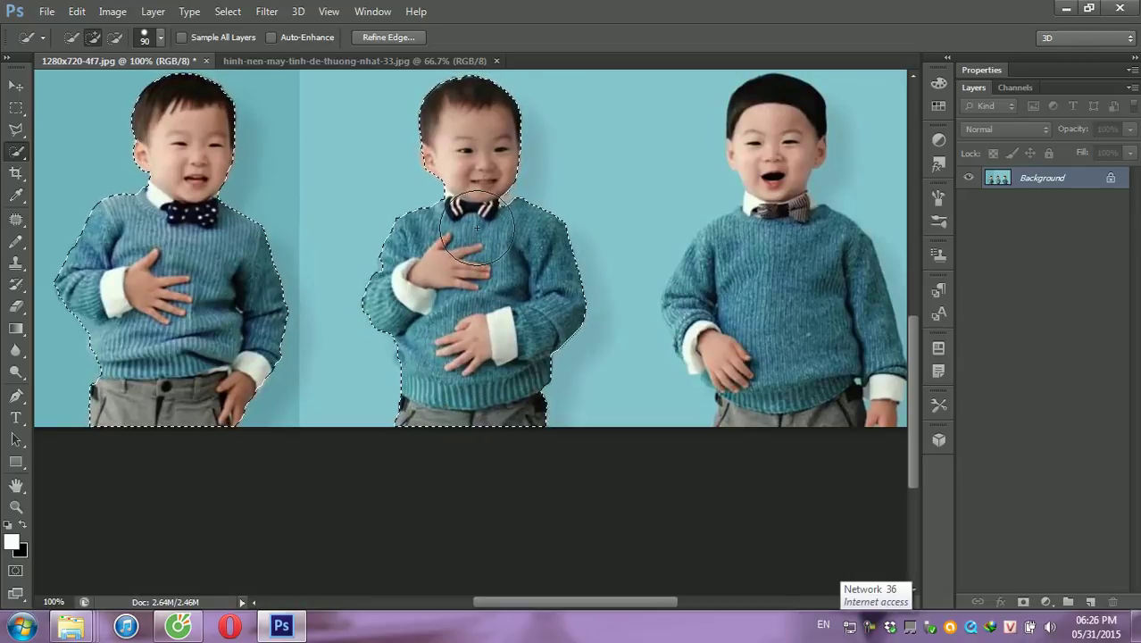
pyautogui.moveTo(768, 107); pyautogui.dragTo(775, 183)
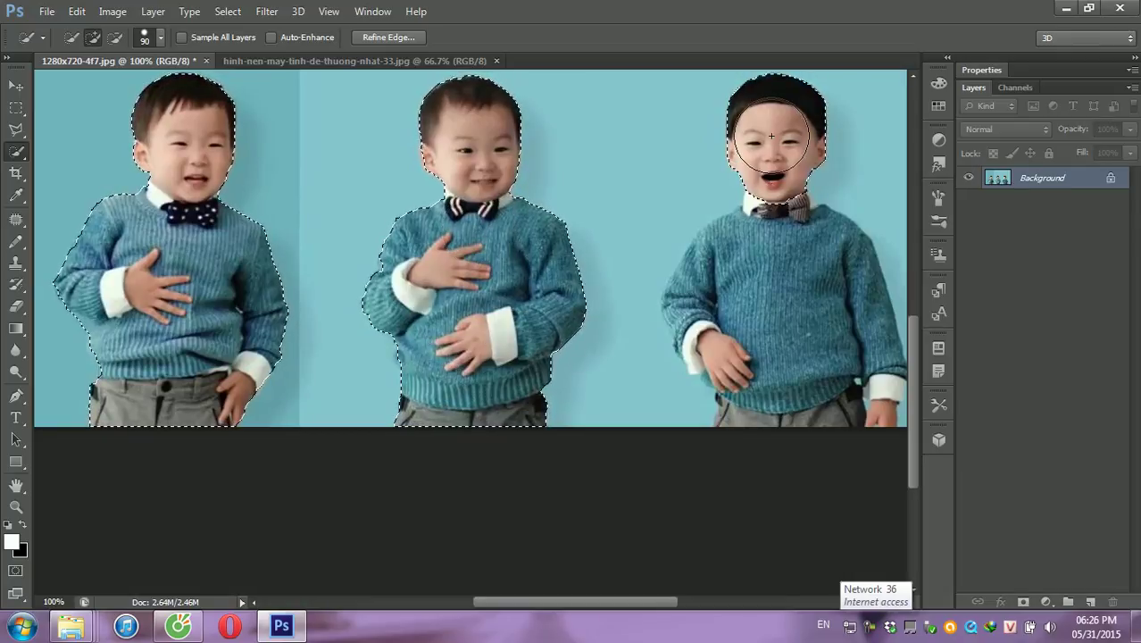
pyautogui.moveTo(776, 258)
pyautogui.mouseDown()
pyautogui.moveTo(721, 307)
pyautogui.moveTo(722, 265)
pyautogui.moveTo(708, 324)
pyautogui.moveTo(754, 412)
pyautogui.moveTo(832, 394)
pyautogui.moveTo(832, 341)
pyautogui.mouseUp()
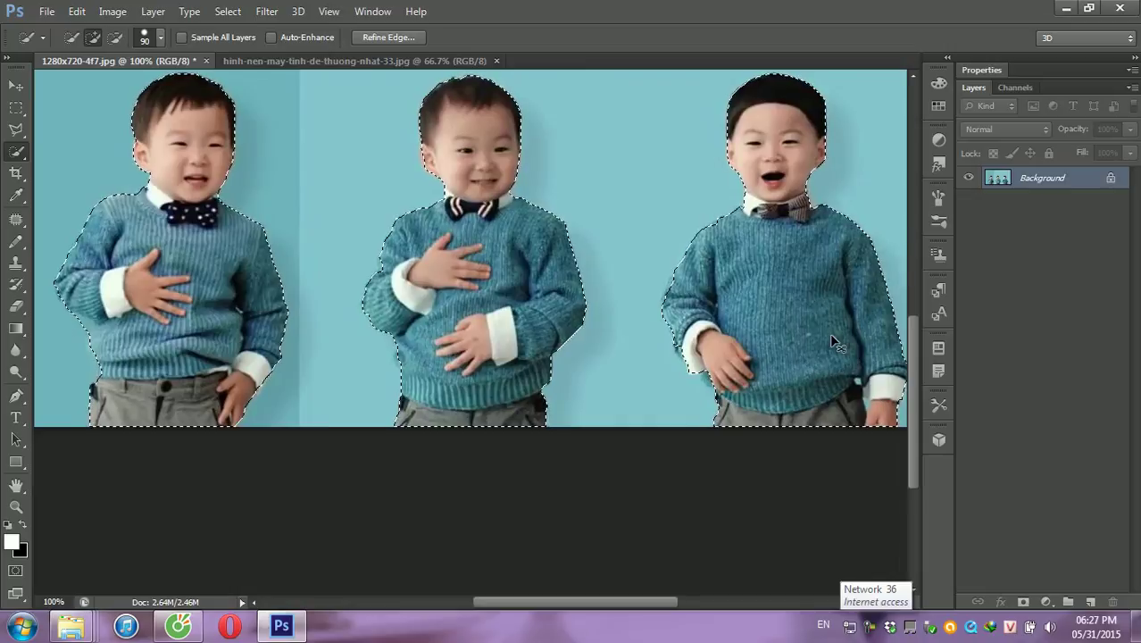
# Step: Copy the selected boys onto their own layer and select all of the green leafy image
pyautogui.hotkey('ctrl', '-')
pyautogui.hotkey('ctrl', '-')
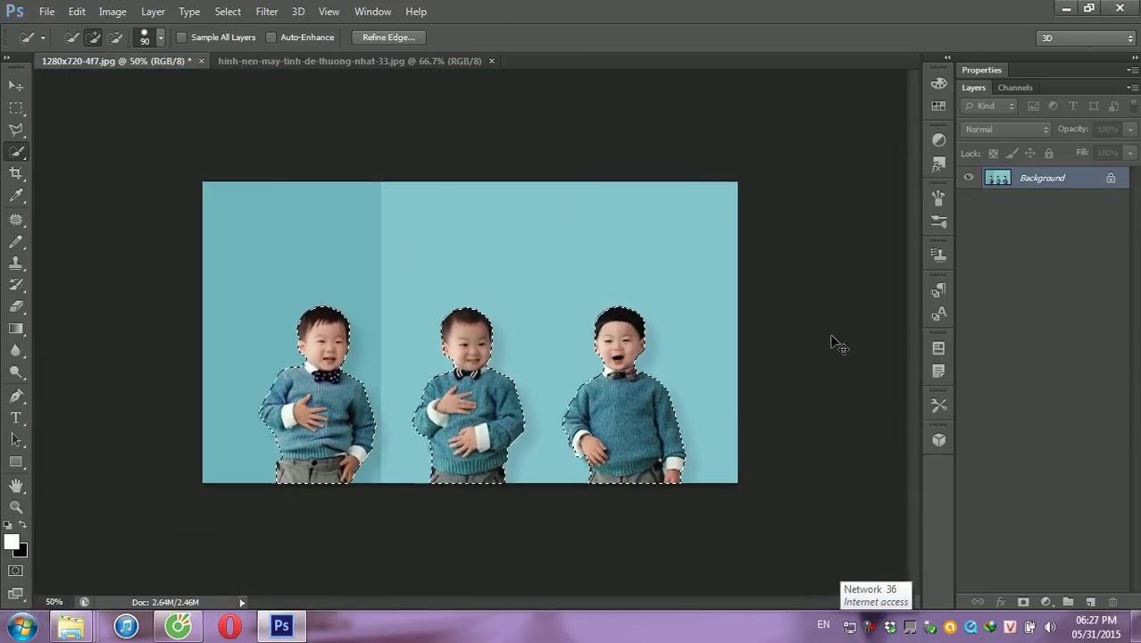
pyautogui.hotkey('ctrl', 'j')
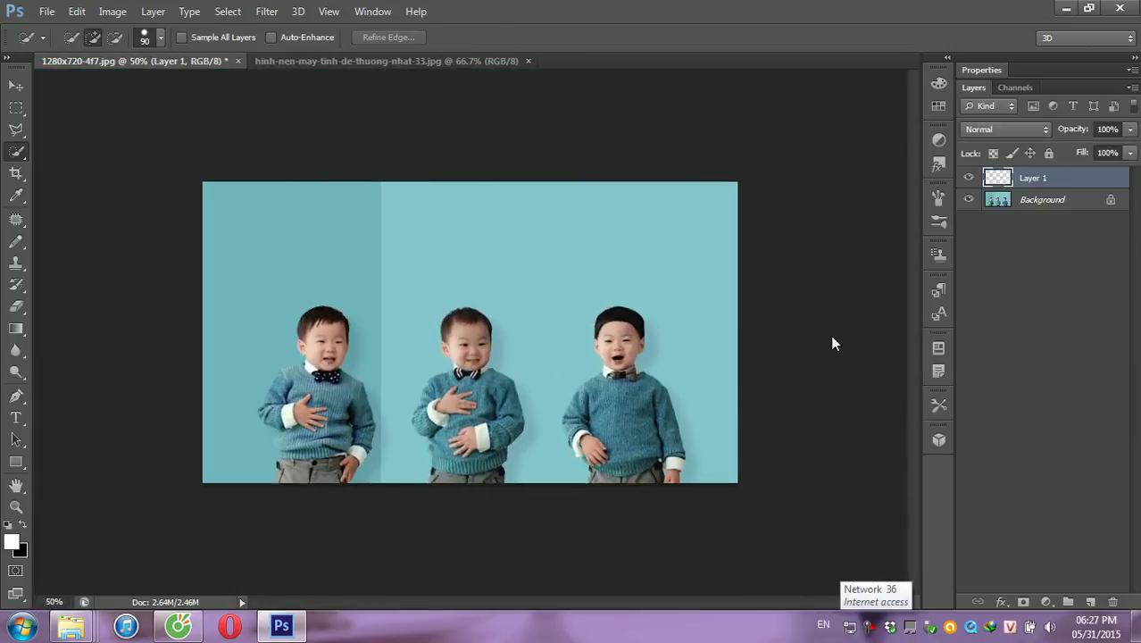
pyautogui.click(16, 86)
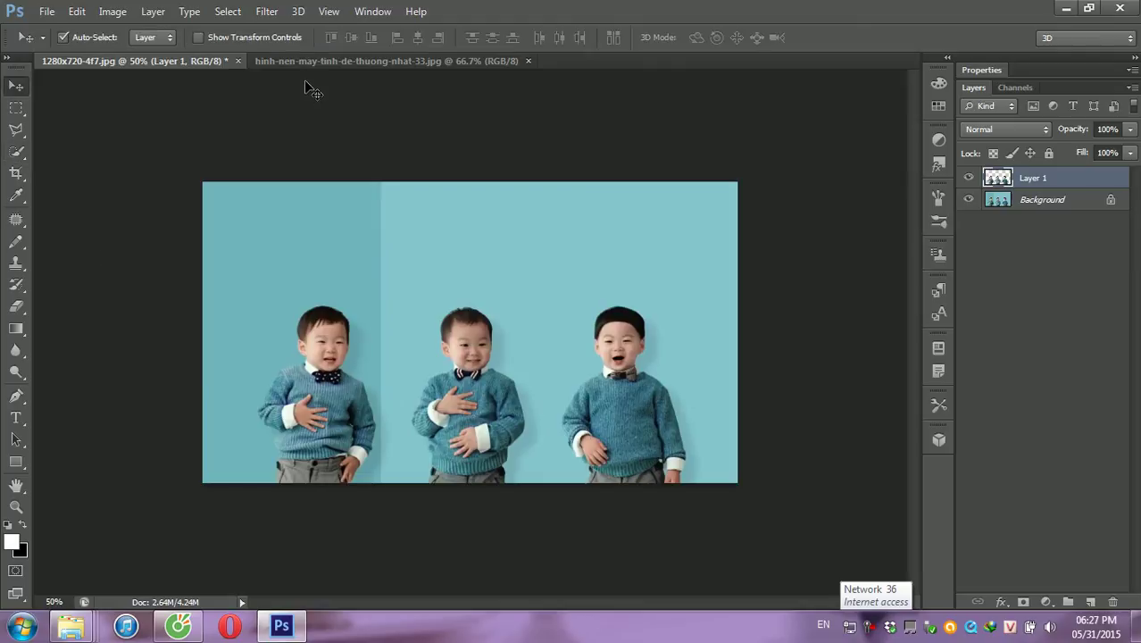
pyautogui.click(306, 62)
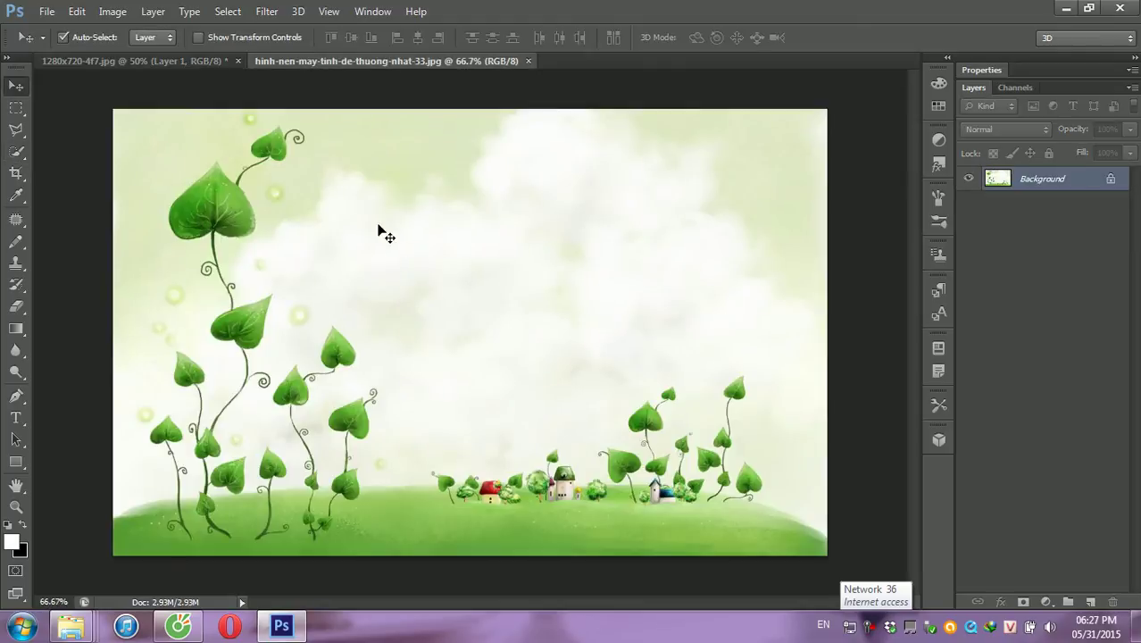
pyautogui.hotkey('ctrl', 'a')
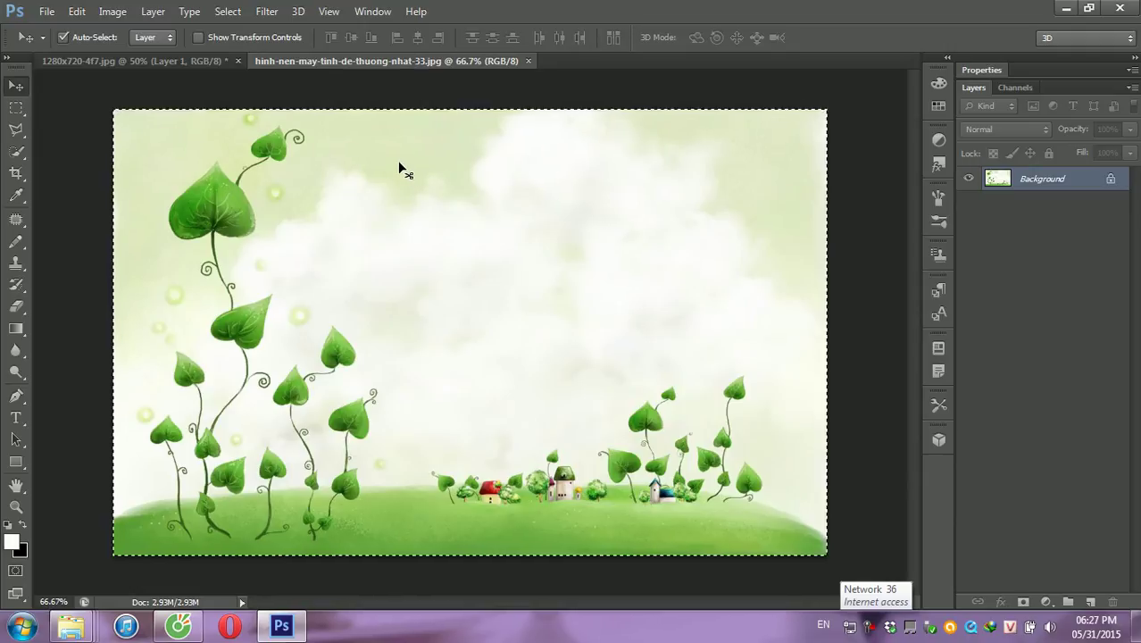
# Step: Paste the leafy image into the boys photo as a layer beneath the cut-out boys
pyautogui.moveTo(399, 167)
pyautogui.mouseDown()
pyautogui.moveTo(183, 68)
pyautogui.moveTo(1083, 257)
pyautogui.mouseUp()
pyautogui.click(1029, 203)
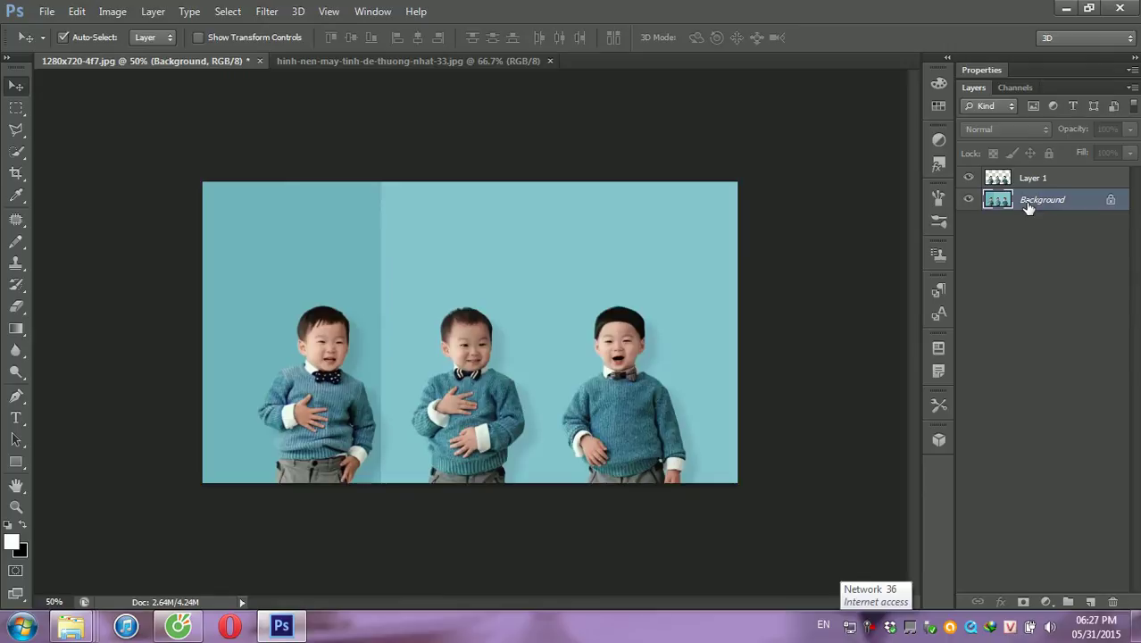
pyautogui.click(1036, 182)
pyautogui.hotkey('ctrl', 'v')
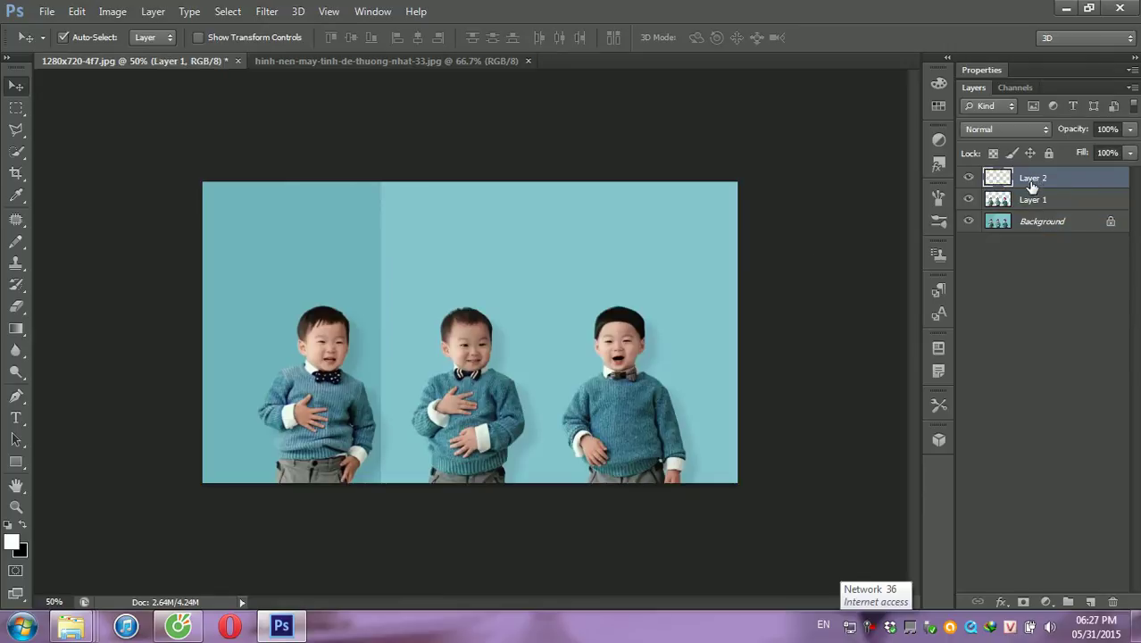
pyautogui.moveTo(1038, 182); pyautogui.dragTo(1042, 213)
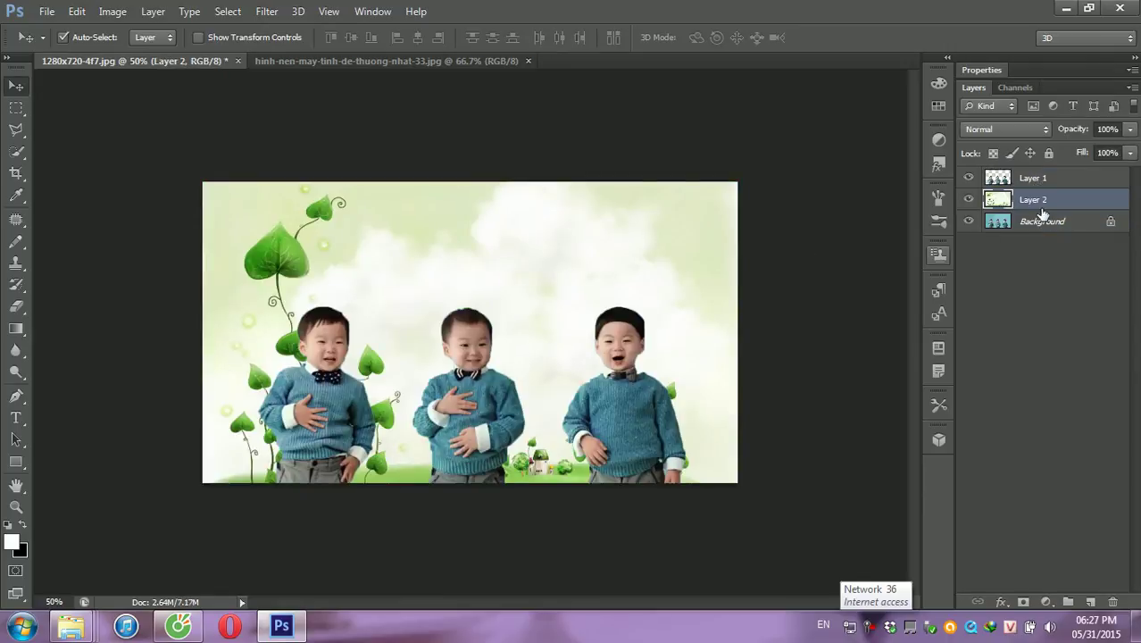
# Step: Enlarge the leafy background to about 124% and shift it upward
pyautogui.hotkey('ctrl', 't')
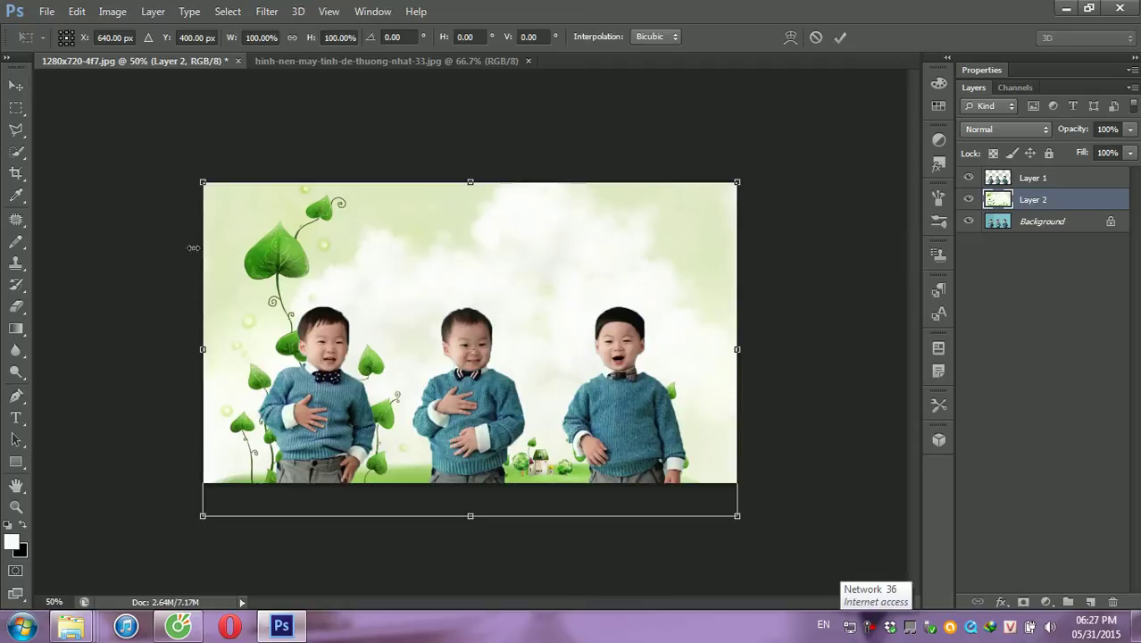
pyautogui.moveTo(202, 183); pyautogui.dragTo(156, 114)
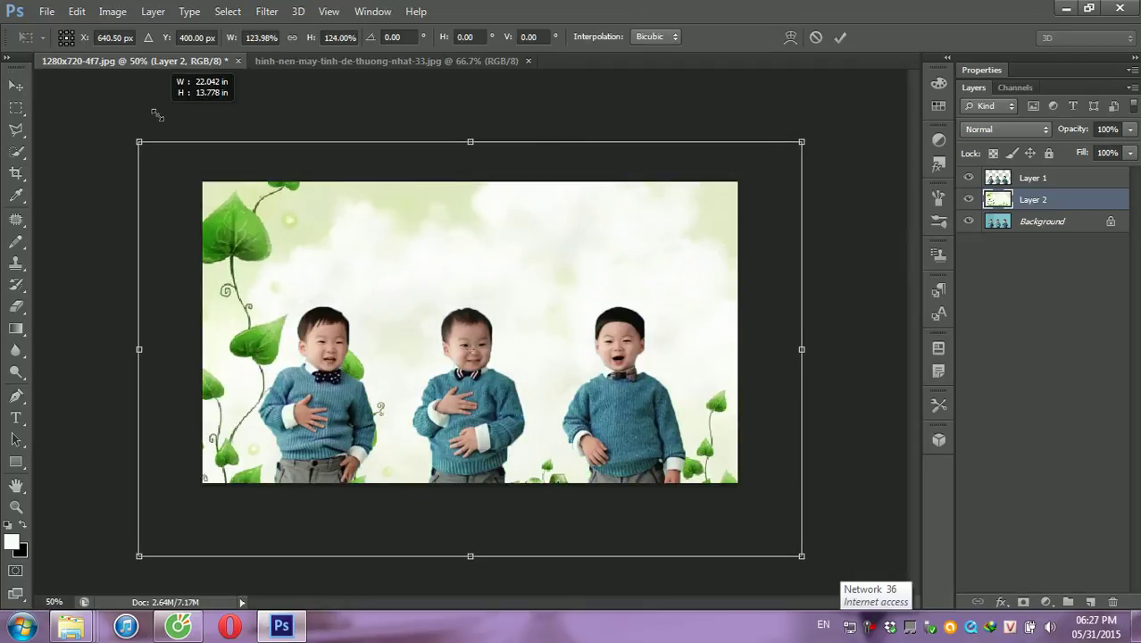
pyautogui.press('Return')
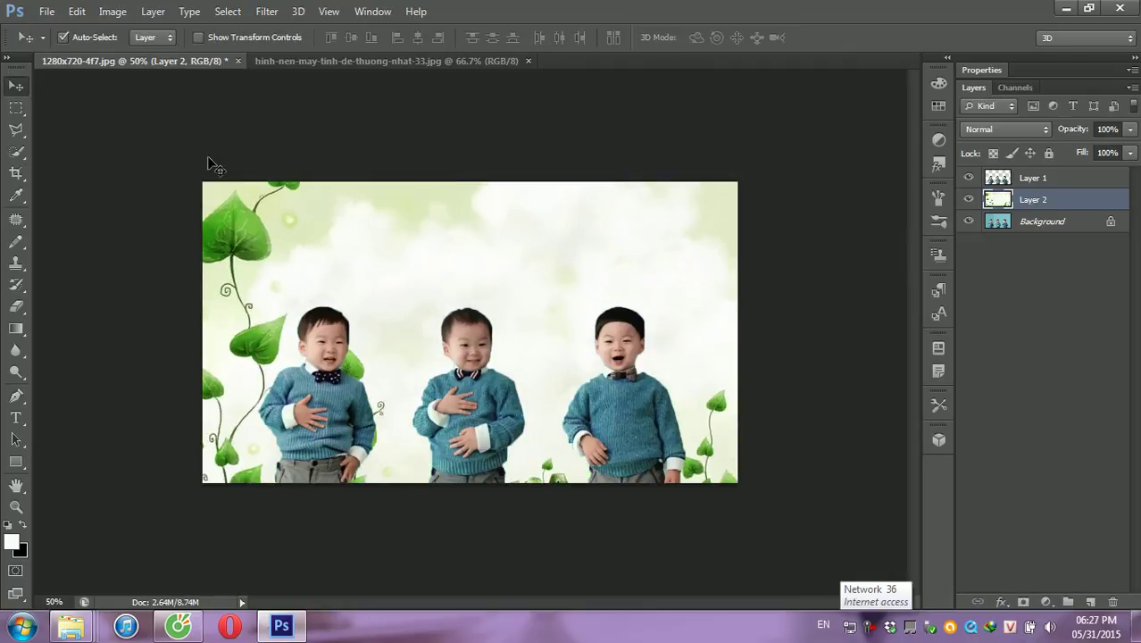
pyautogui.moveTo(260, 339); pyautogui.dragTo(268, 292)
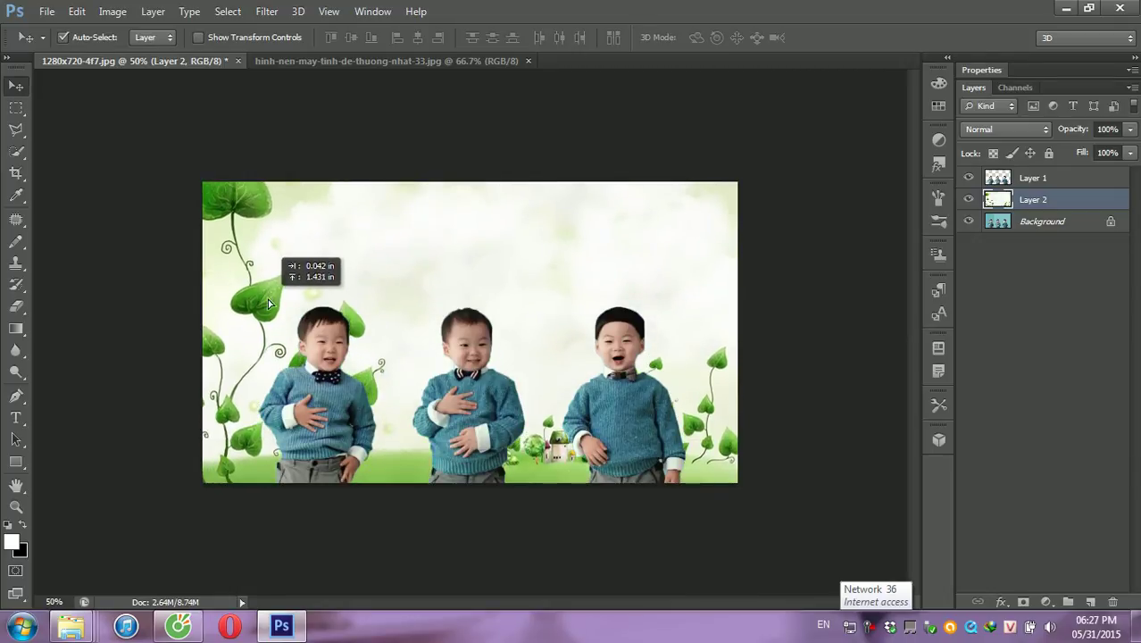
pyautogui.moveTo(267, 292); pyautogui.dragTo(267, 291)
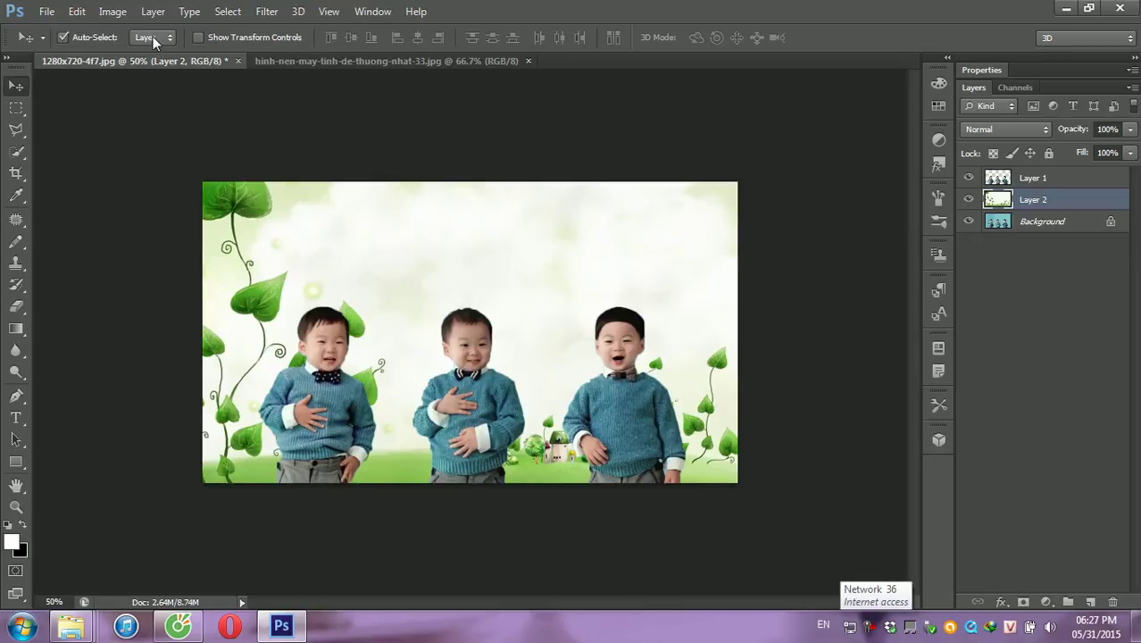
pyautogui.click(266, 11)
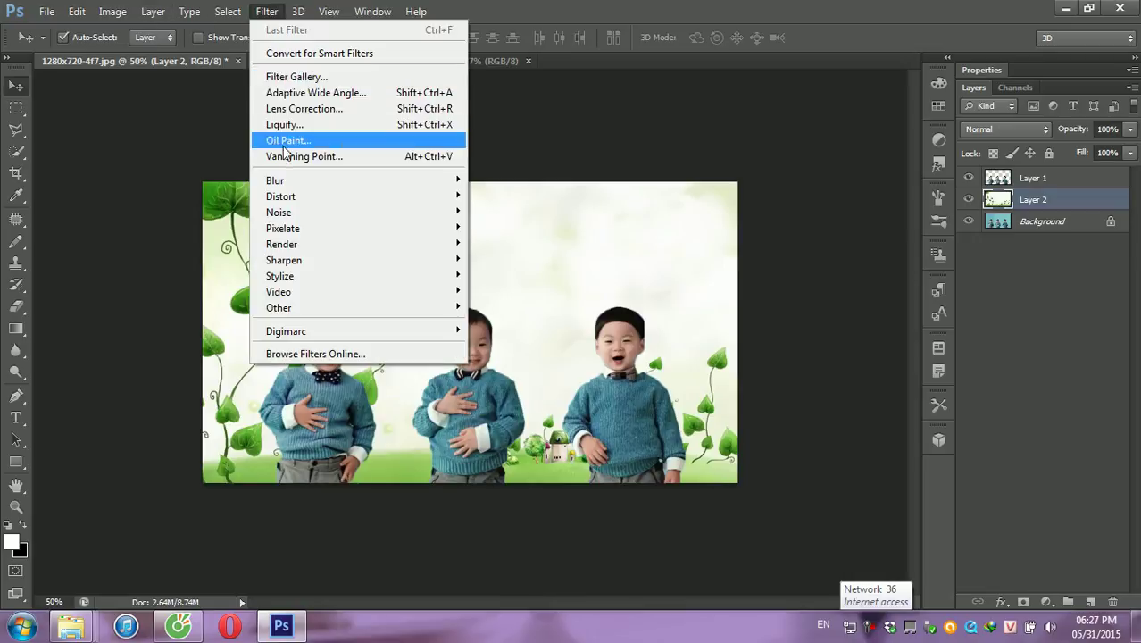
pyautogui.moveTo(355, 181)
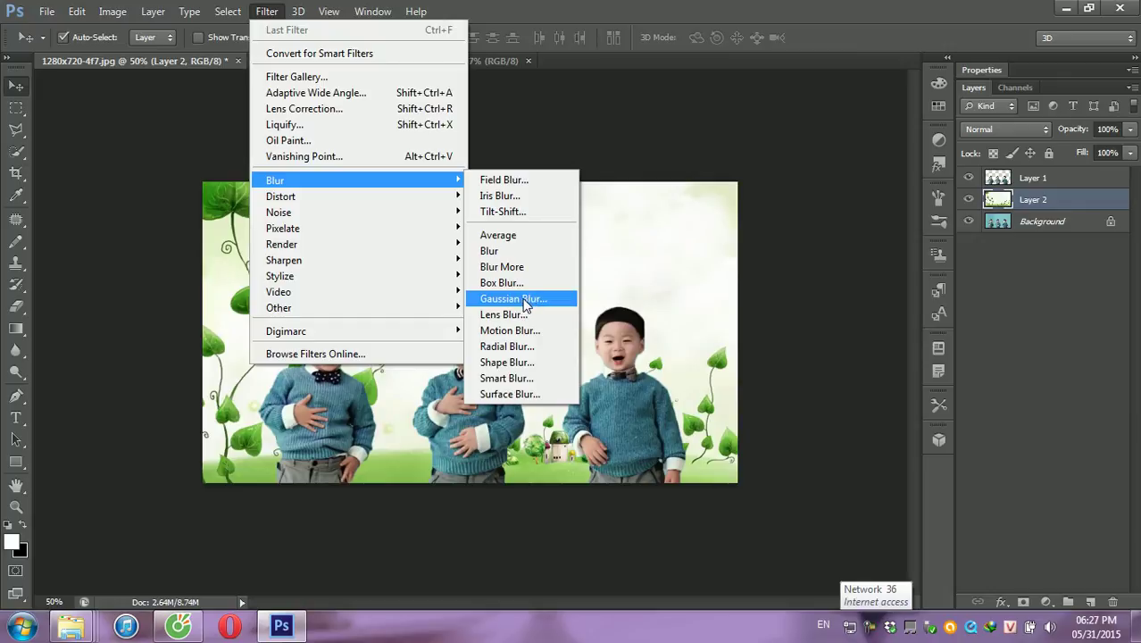
# Step: Apply a Gaussian Blur of radius 2.6 to the leafy background
pyautogui.click(526, 300)
pyautogui.click(782, 431)
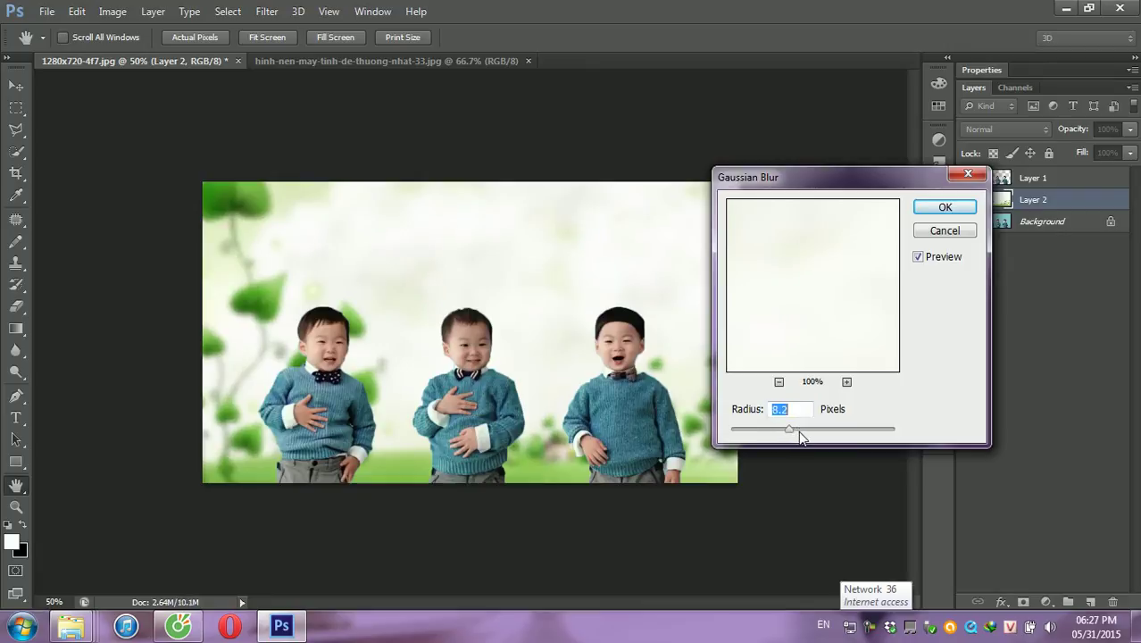
pyautogui.moveTo(798, 431); pyautogui.dragTo(752, 430)
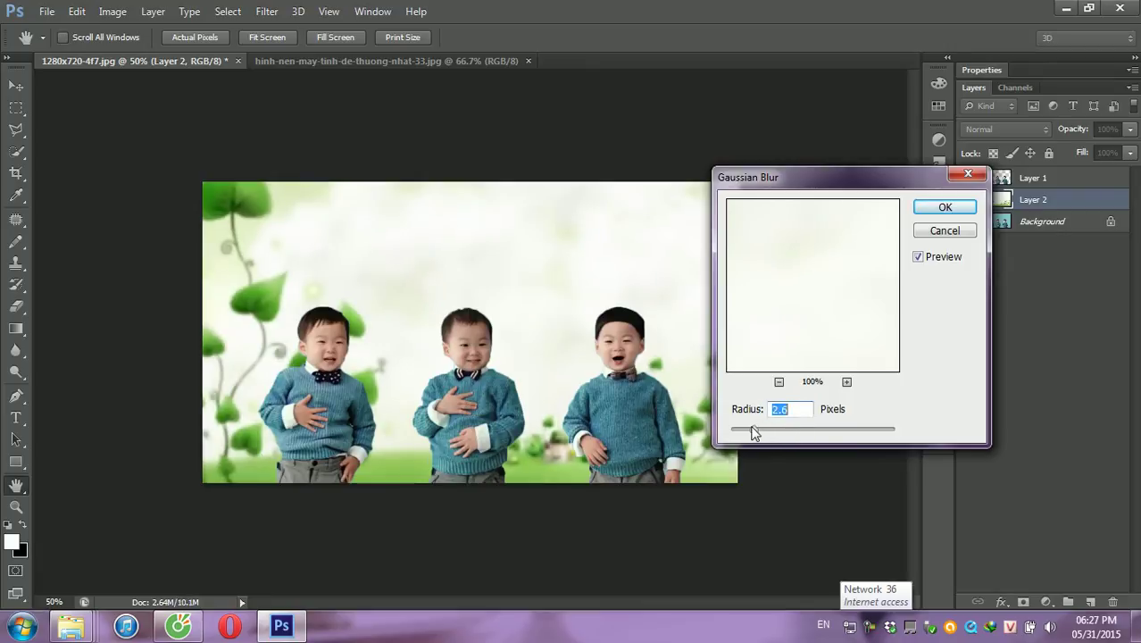
pyautogui.click(944, 206)
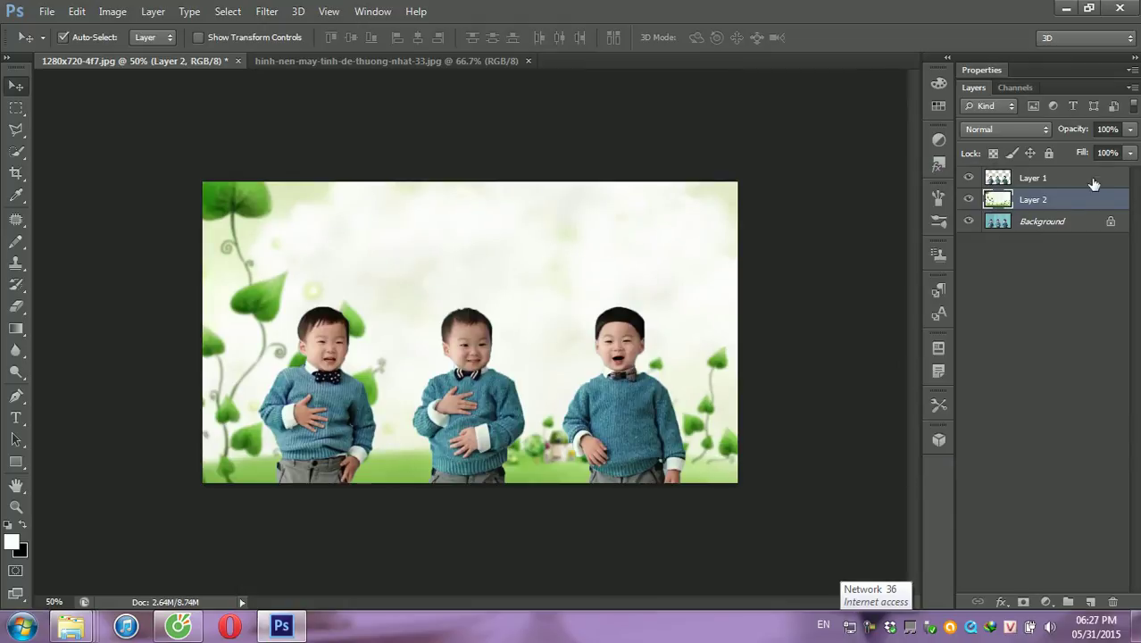
# Step: Raise the boys layer's brightness and contrast, with Brightness at 39
pyautogui.click(1040, 179)
pyautogui.click(110, 13)
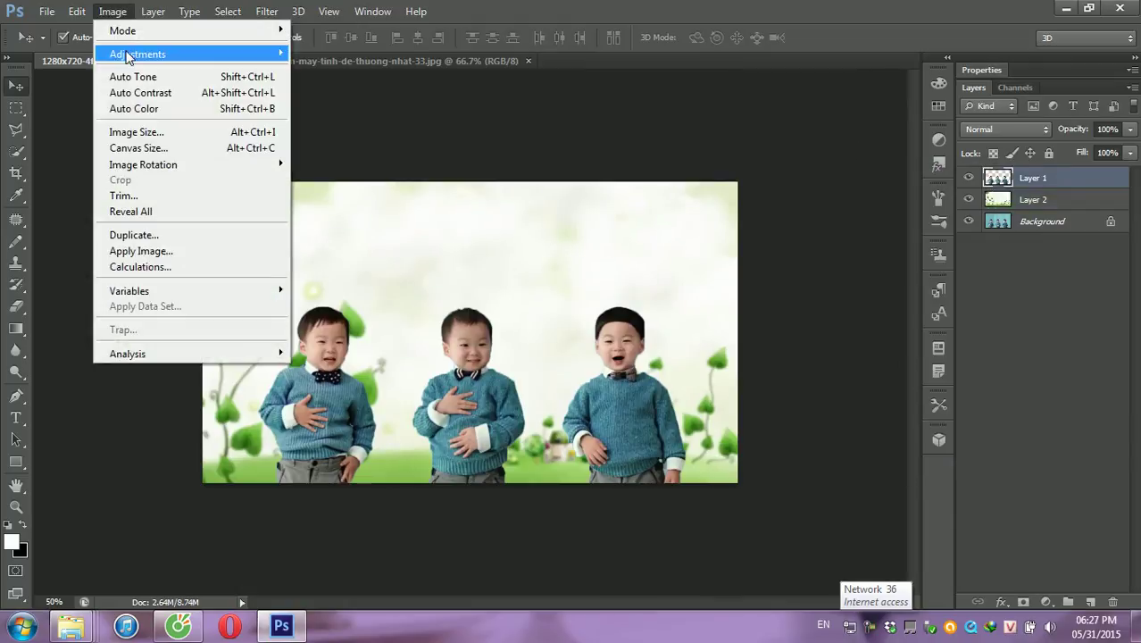
pyautogui.moveTo(138, 53)
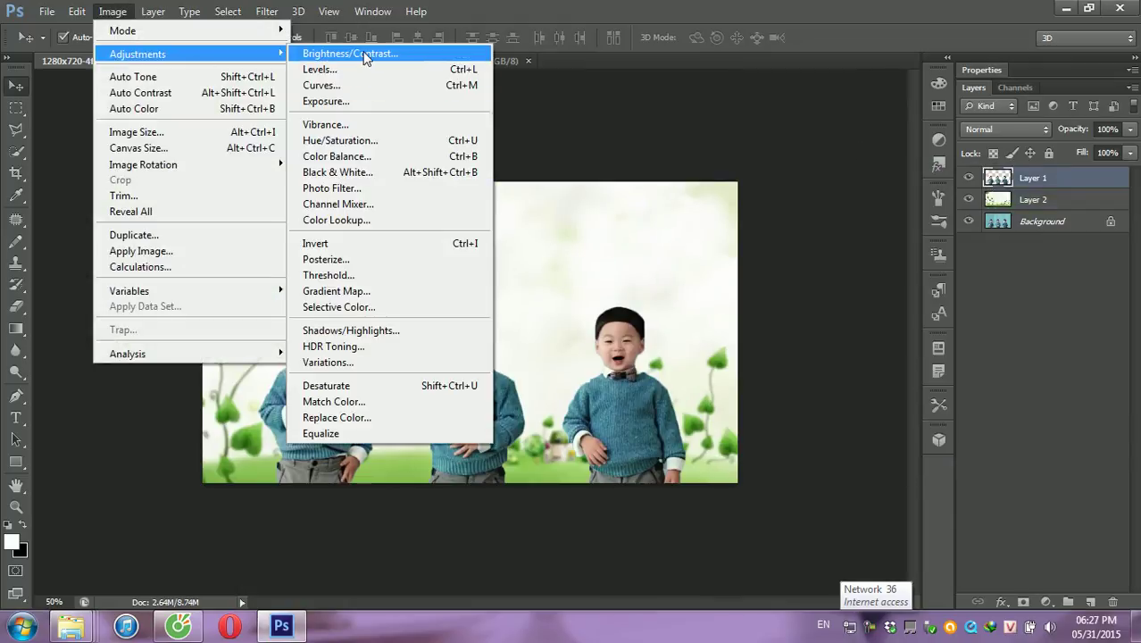
pyautogui.click(350, 54)
pyautogui.moveTo(699, 191)
pyautogui.mouseDown()
pyautogui.moveTo(721, 196)
pyautogui.moveTo(705, 233)
pyautogui.moveTo(734, 235)
pyautogui.mouseUp()
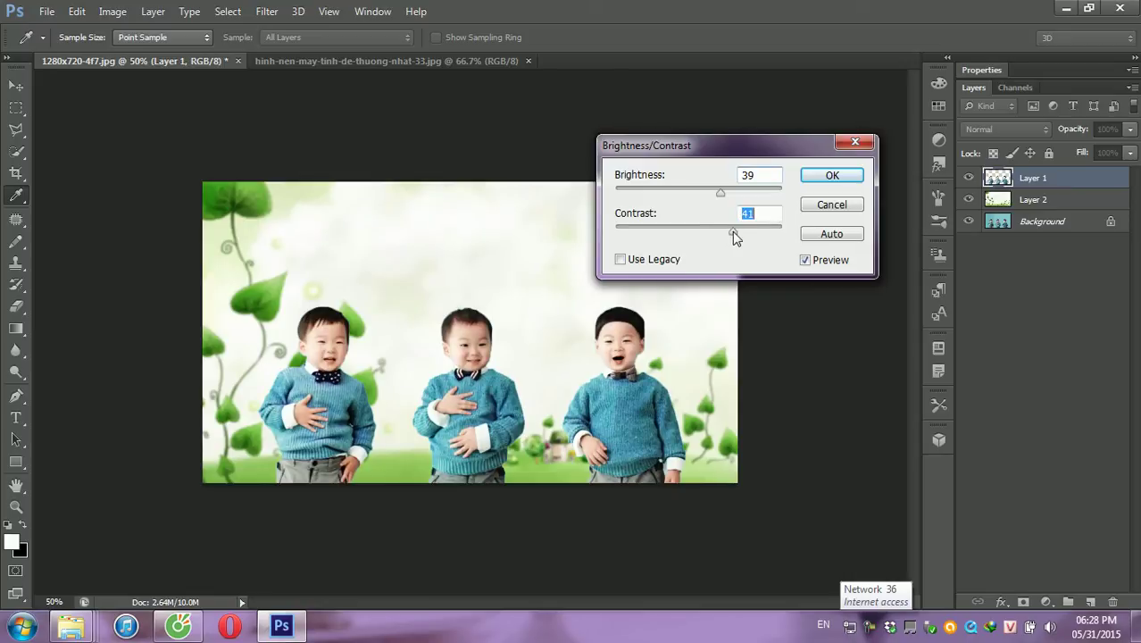
pyautogui.click(831, 175)
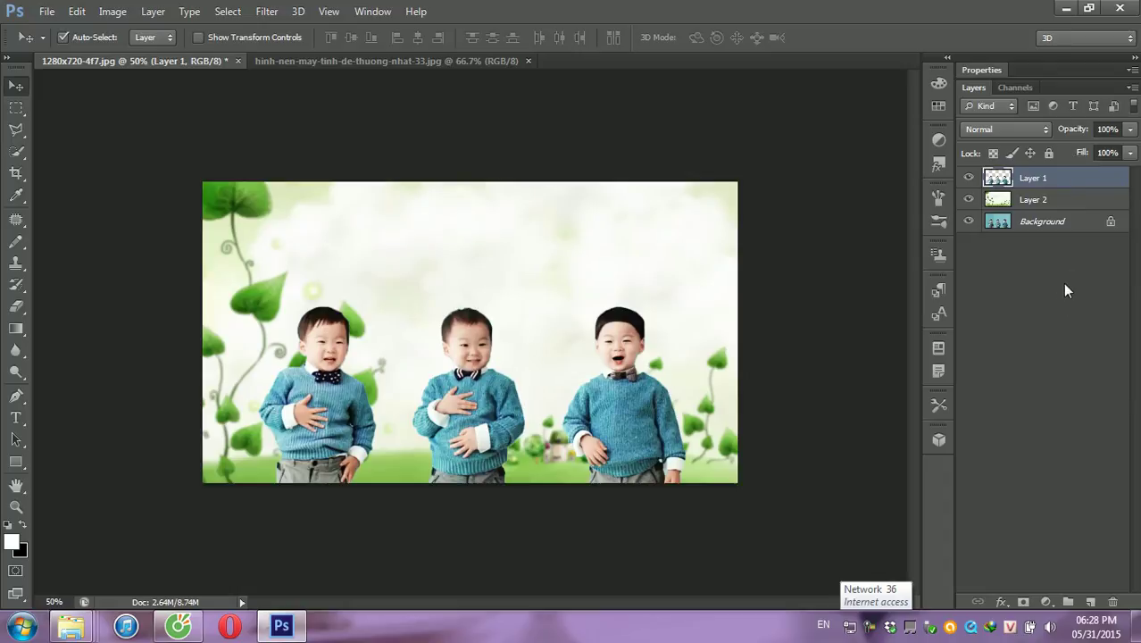
# Step: Duplicate the boys layer and fill the original's outline with black to make silhouettes
pyautogui.hotkey('ctrl', 'j')
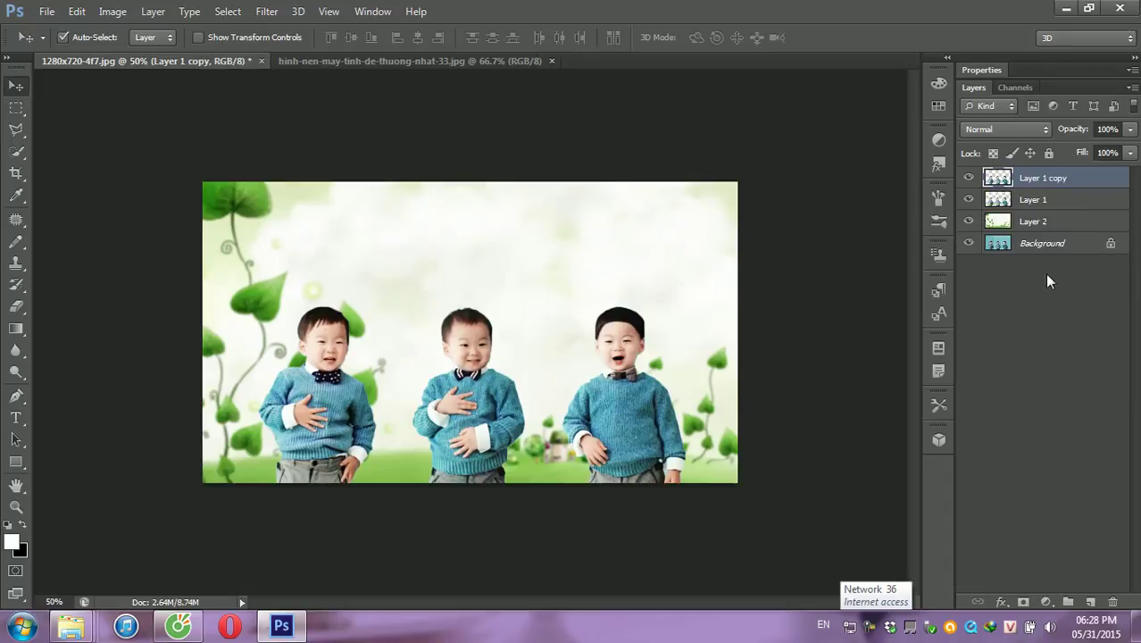
pyautogui.click(1029, 204)
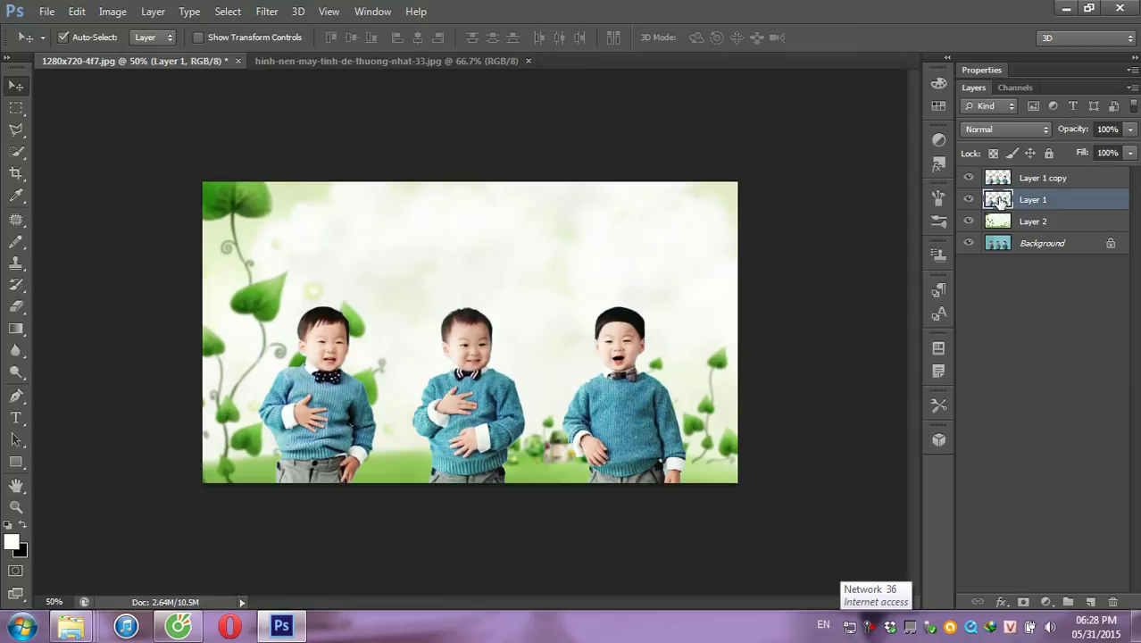
pyautogui.keyDown('ctrl'); pyautogui.click(998, 203); pyautogui.keyUp('ctrl')
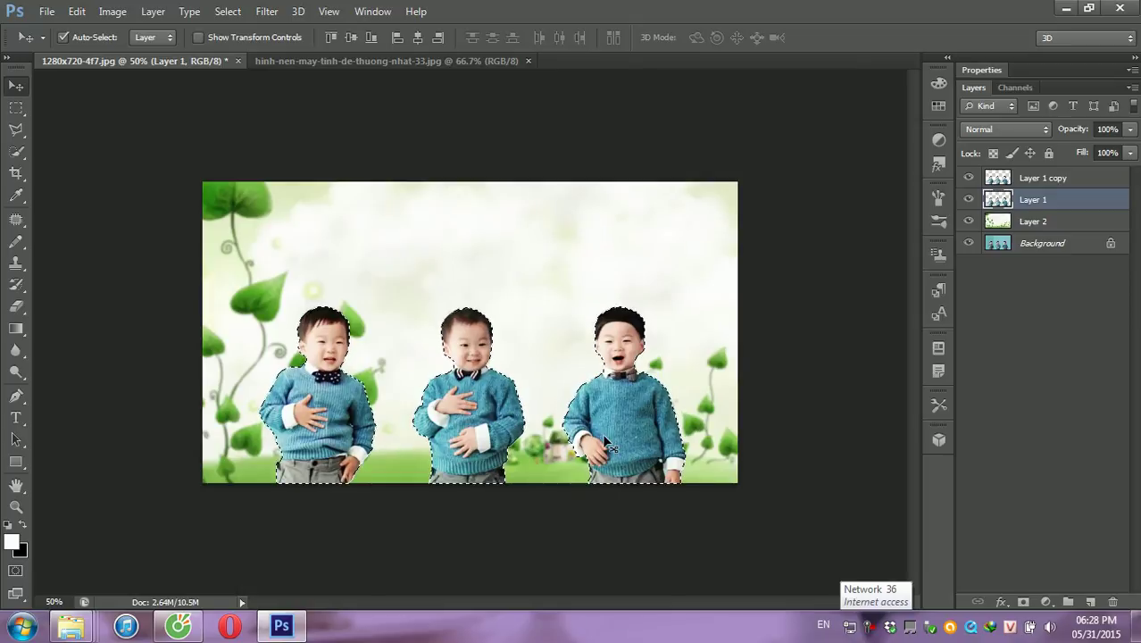
pyautogui.hotkey('ctrl', 'BackSpace')
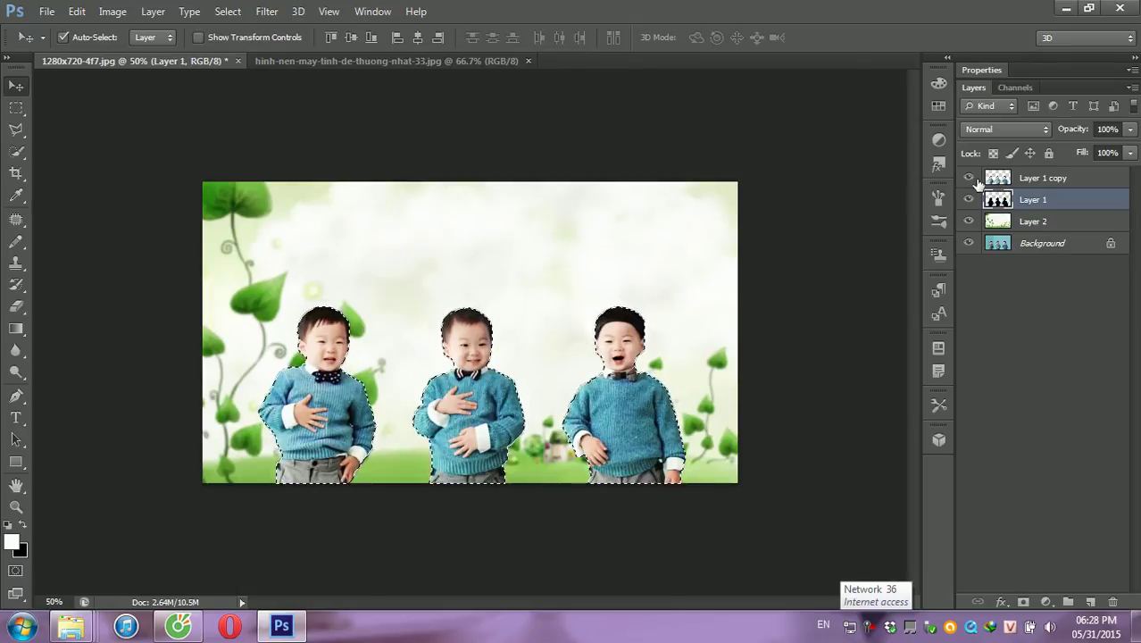
pyautogui.click(969, 178)
pyautogui.hotkey('ctrl', 'd')
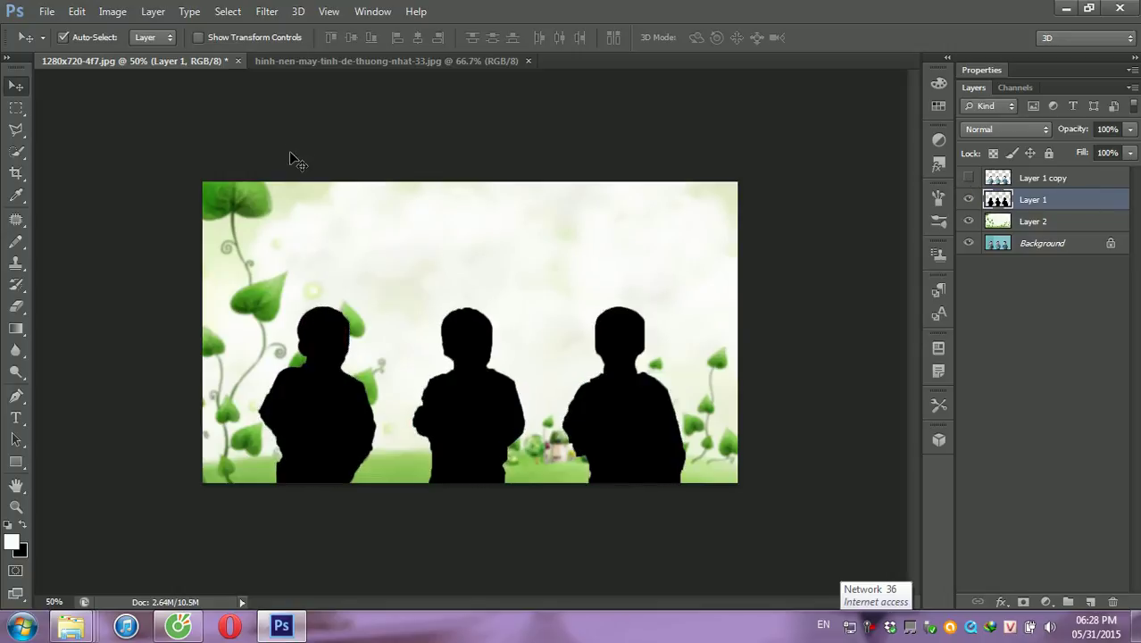
# Step: Enlarge and Gaussian-blur the black silhouettes, then show the colour boys above them
pyautogui.hotkey('ctrl', 't')
pyautogui.moveTo(255, 308); pyautogui.dragTo(241, 289)
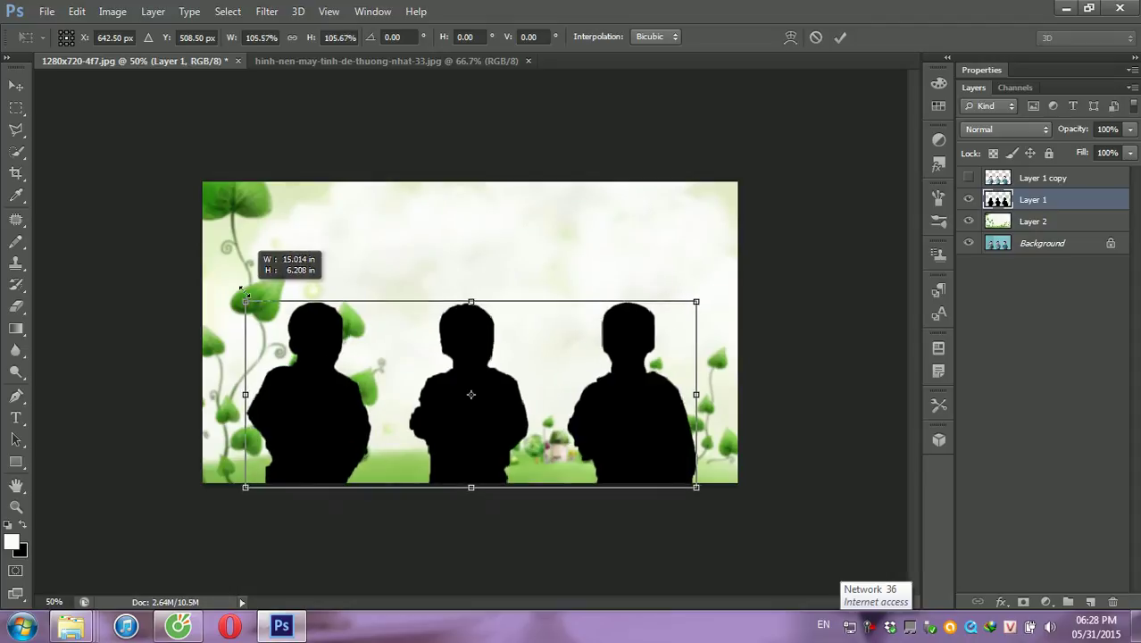
pyautogui.press('Return')
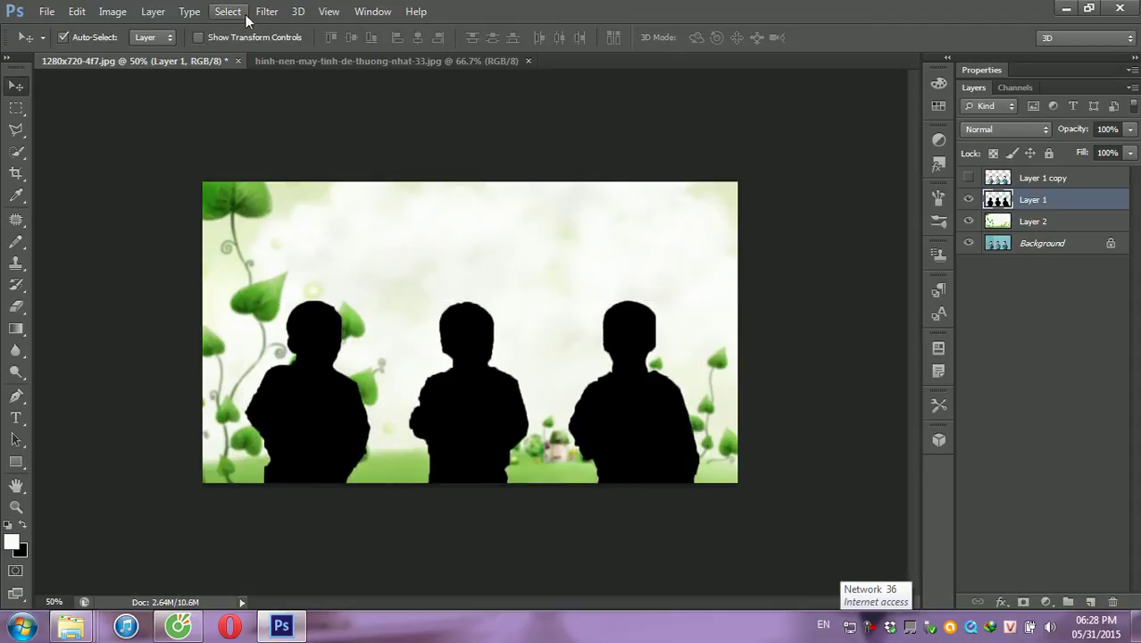
pyautogui.click(265, 12)
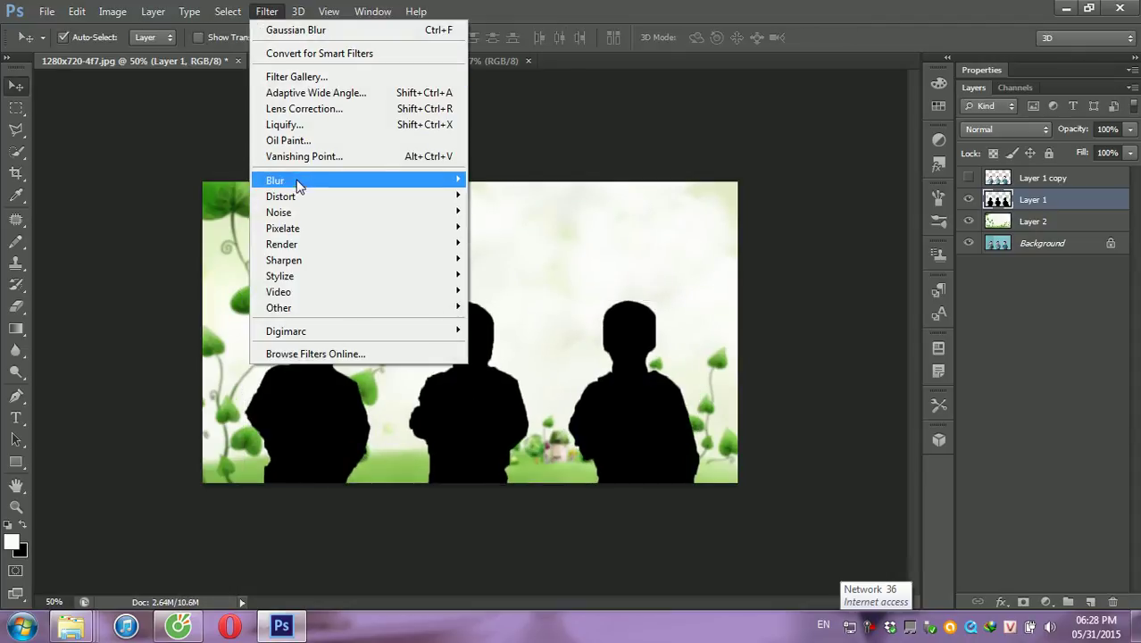
pyautogui.moveTo(275, 180)
pyautogui.click(515, 298)
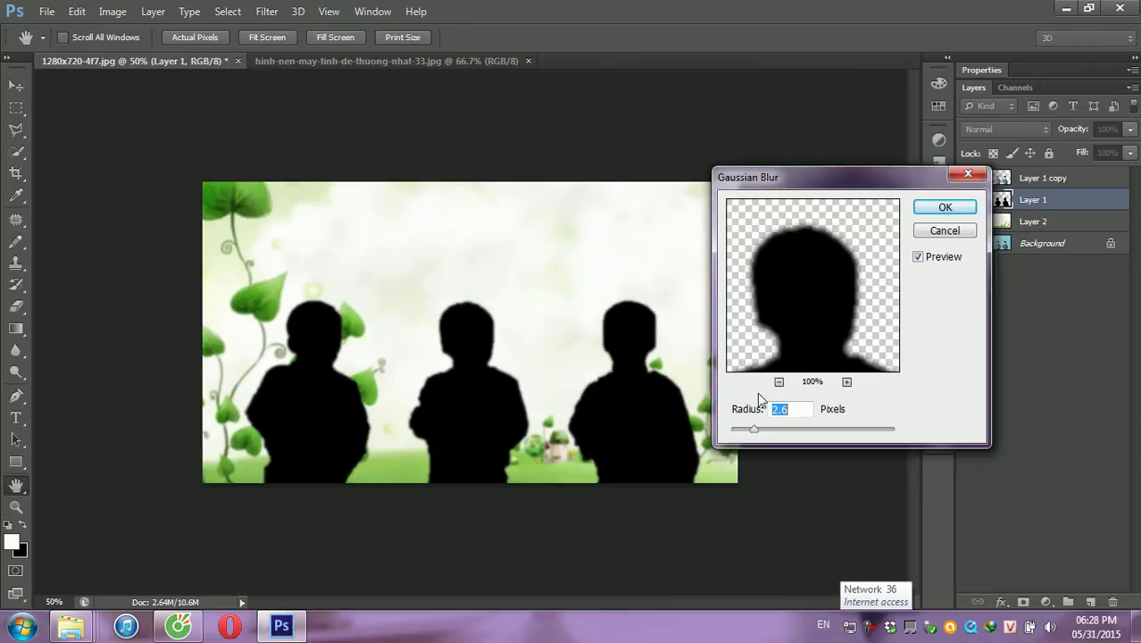
pyautogui.moveTo(766, 428); pyautogui.dragTo(791, 429)
pyautogui.click(938, 213)
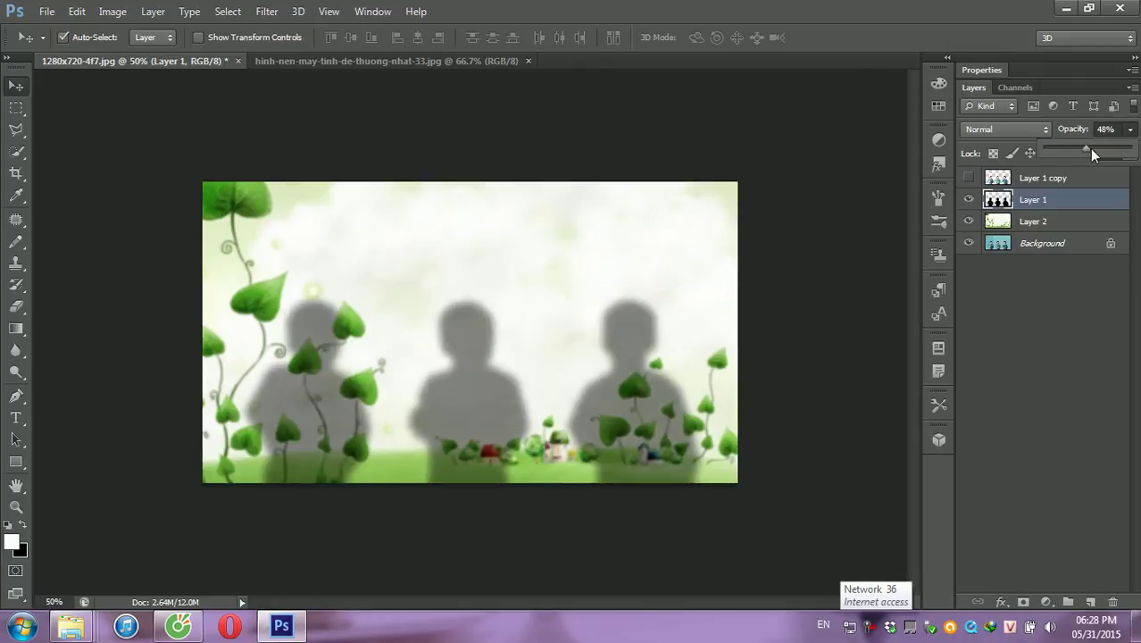
pyautogui.click(969, 177)
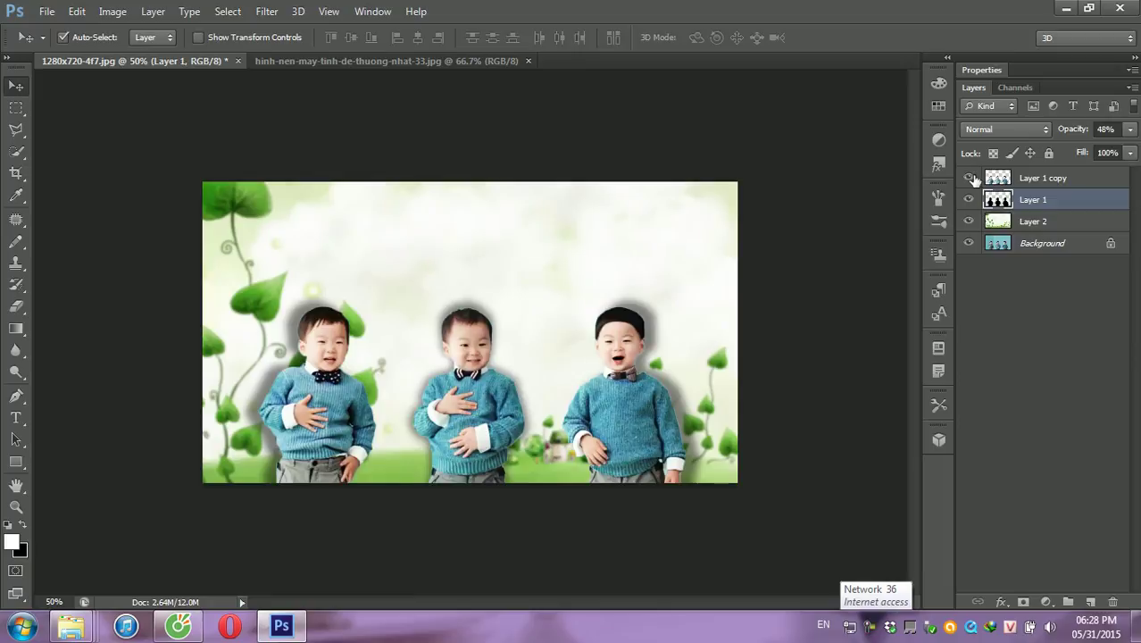
# Step: Lower the shadow layer's opacity to 22% and deselect all layers
pyautogui.click(1130, 128)
pyautogui.moveTo(1076, 150); pyautogui.dragTo(1069, 153)
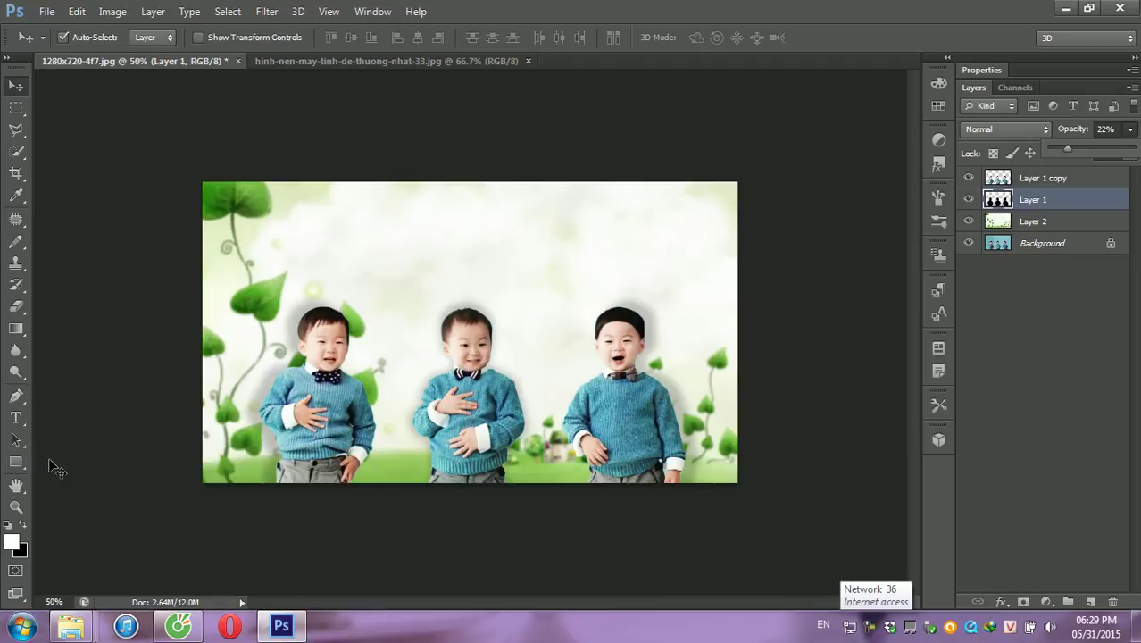
pyautogui.hotkey('ctrl', 'alt', 'a')
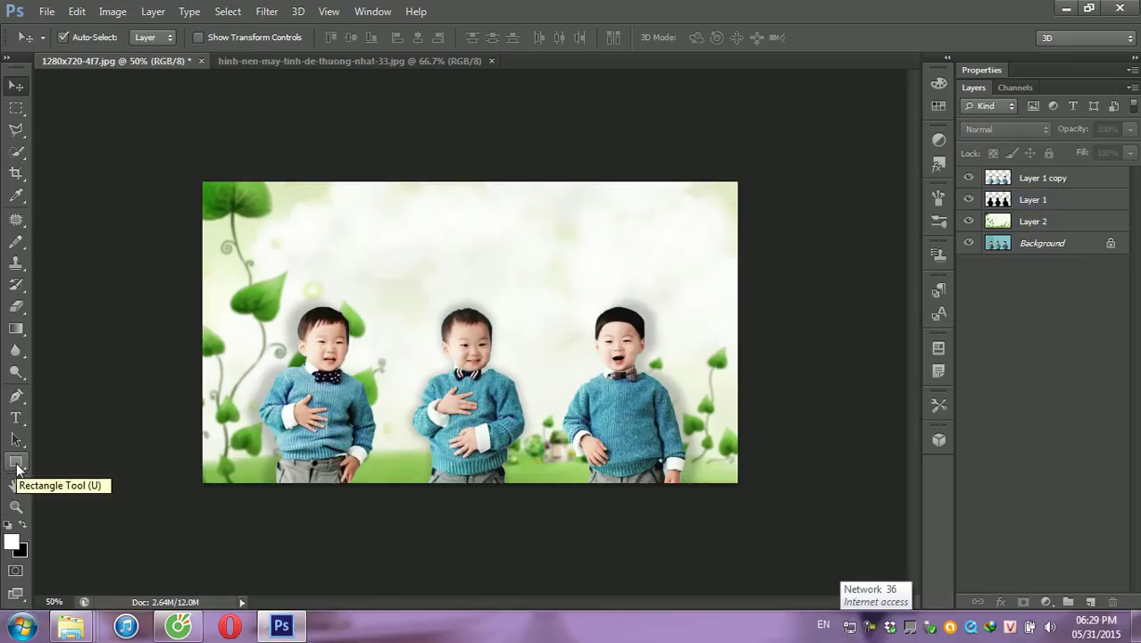
# Step: Select the Custom Shape tool with the speech-bubble shape from the shape library
pyautogui.click(17, 463)
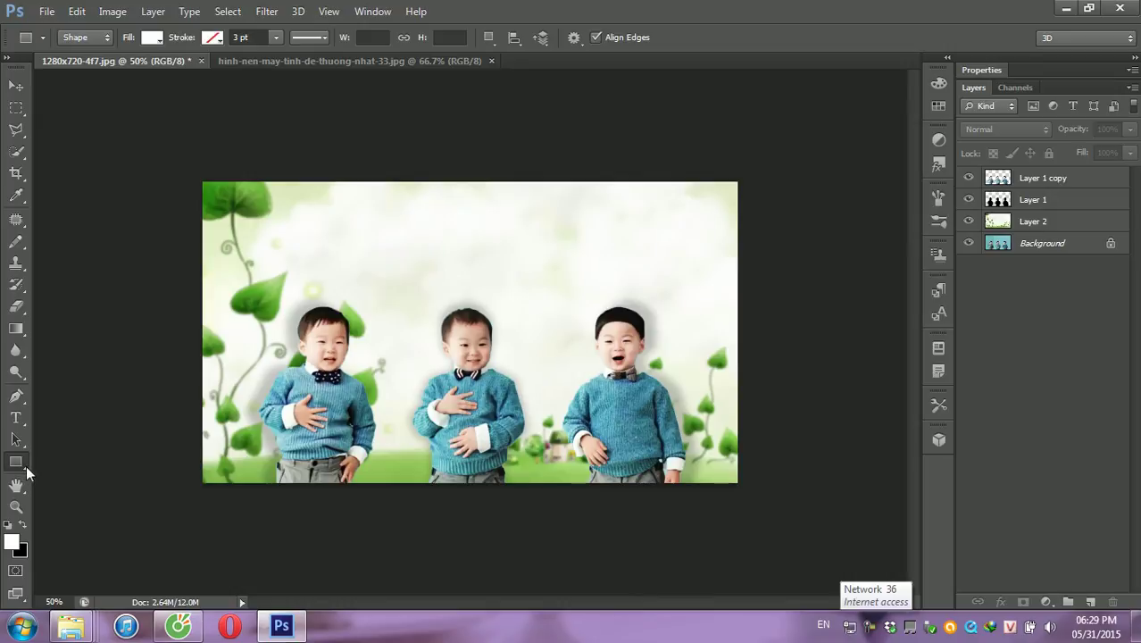
pyautogui.rightClick(26, 467)
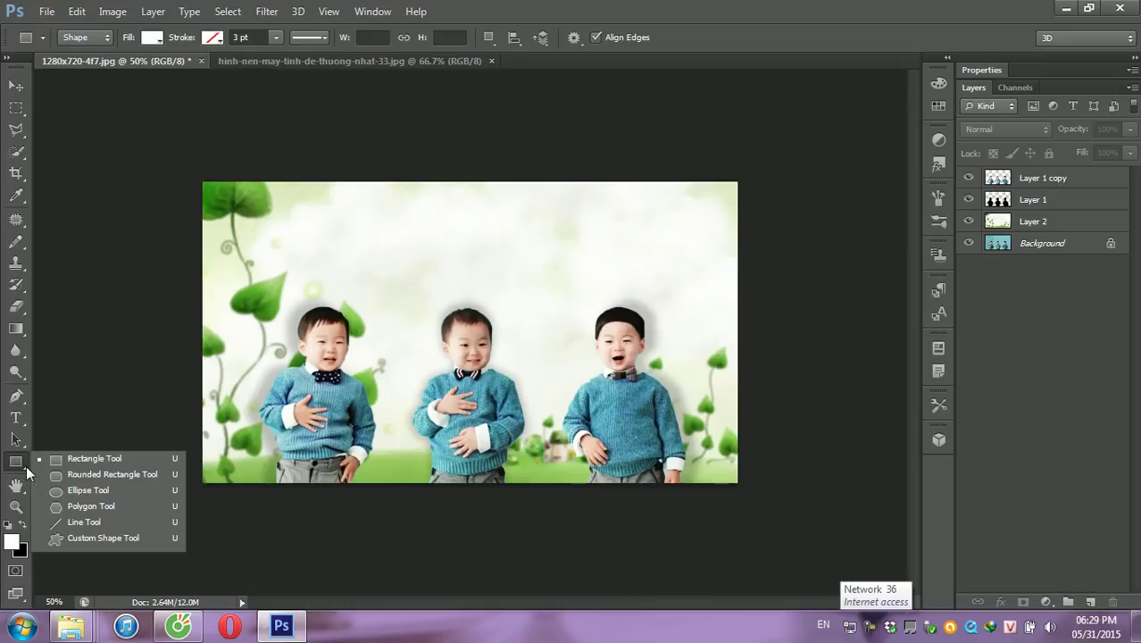
pyautogui.click(127, 540)
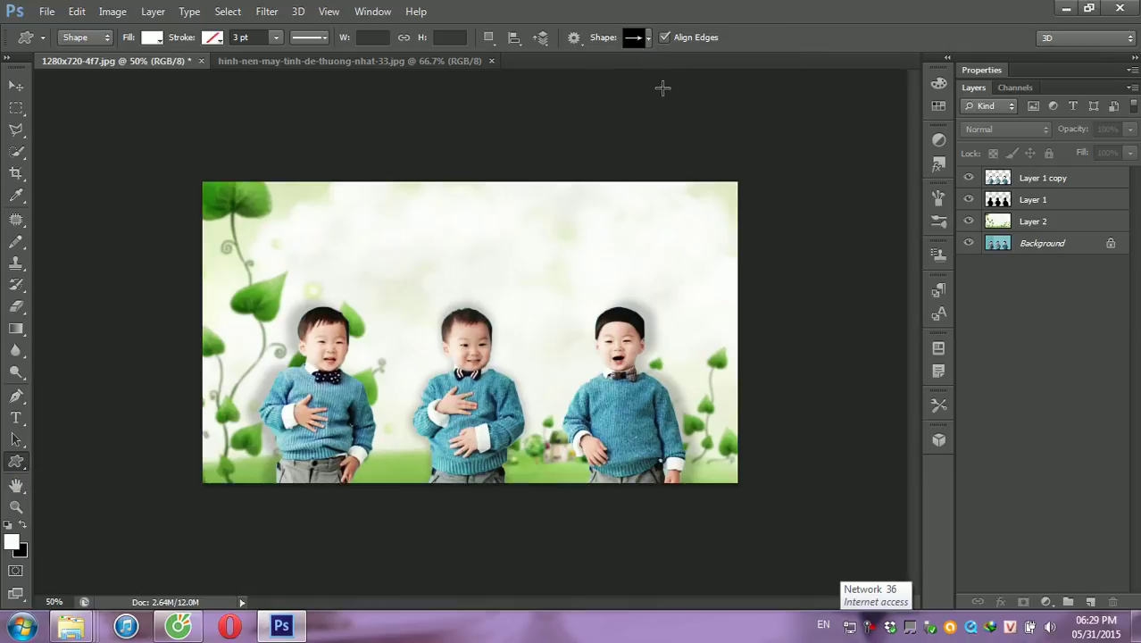
pyautogui.click(648, 37)
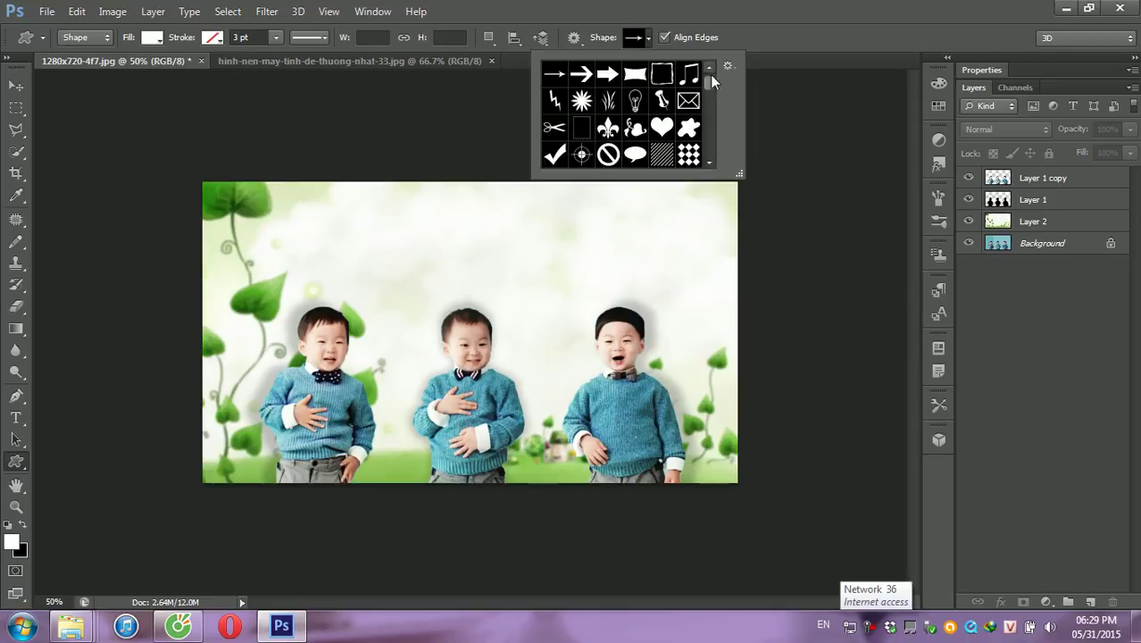
pyautogui.moveTo(739, 176); pyautogui.dragTo(816, 446)
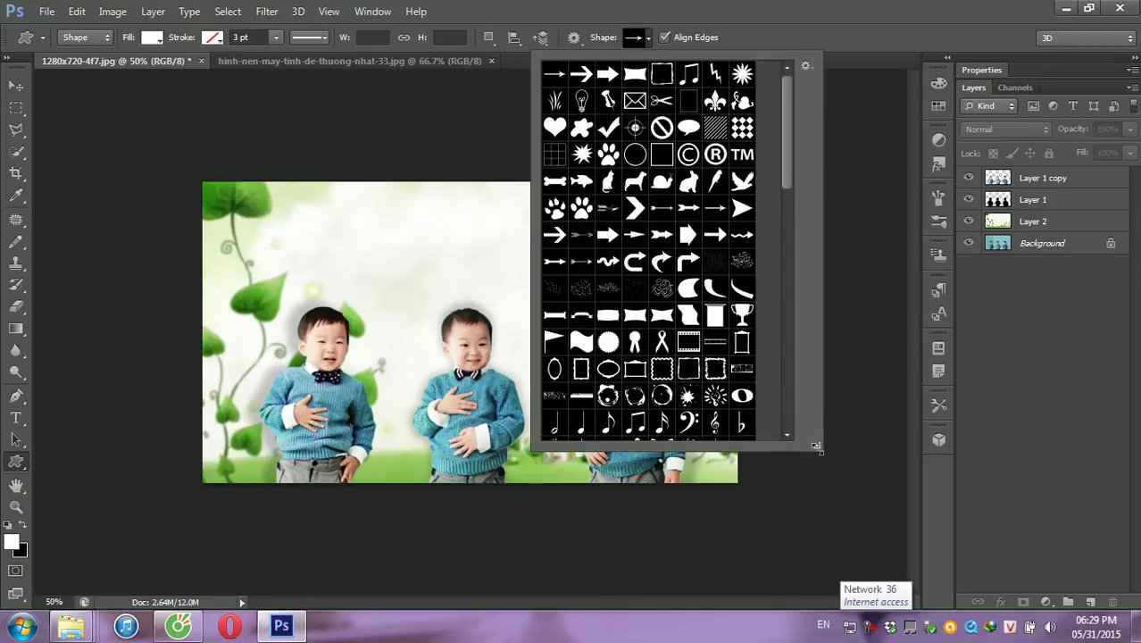
pyautogui.moveTo(784, 146); pyautogui.dragTo(775, 395)
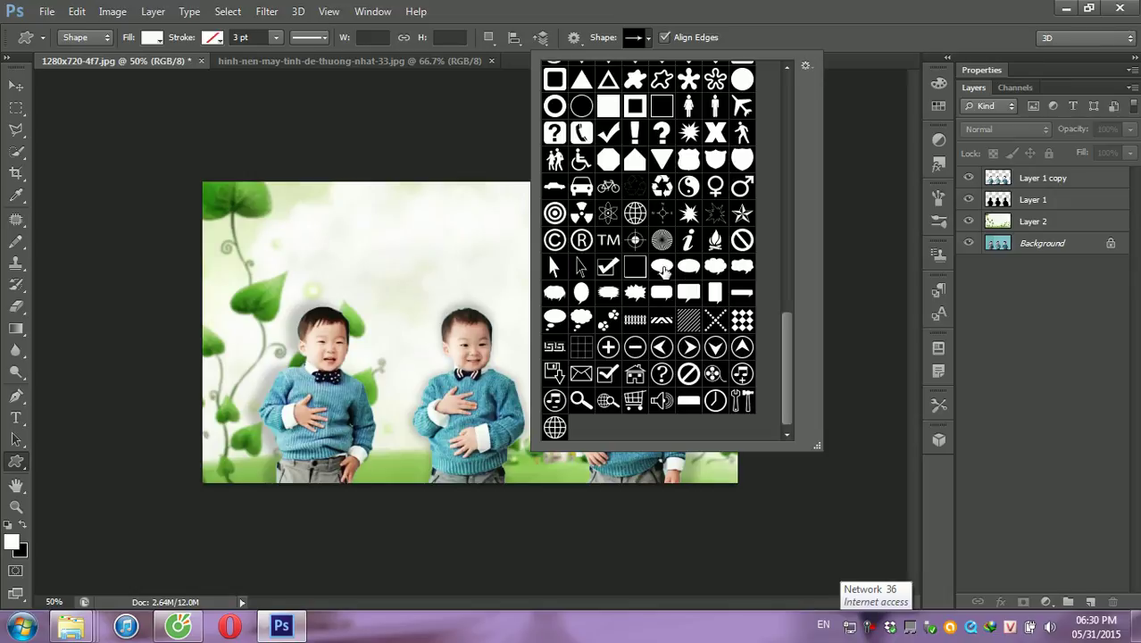
pyautogui.click(662, 266)
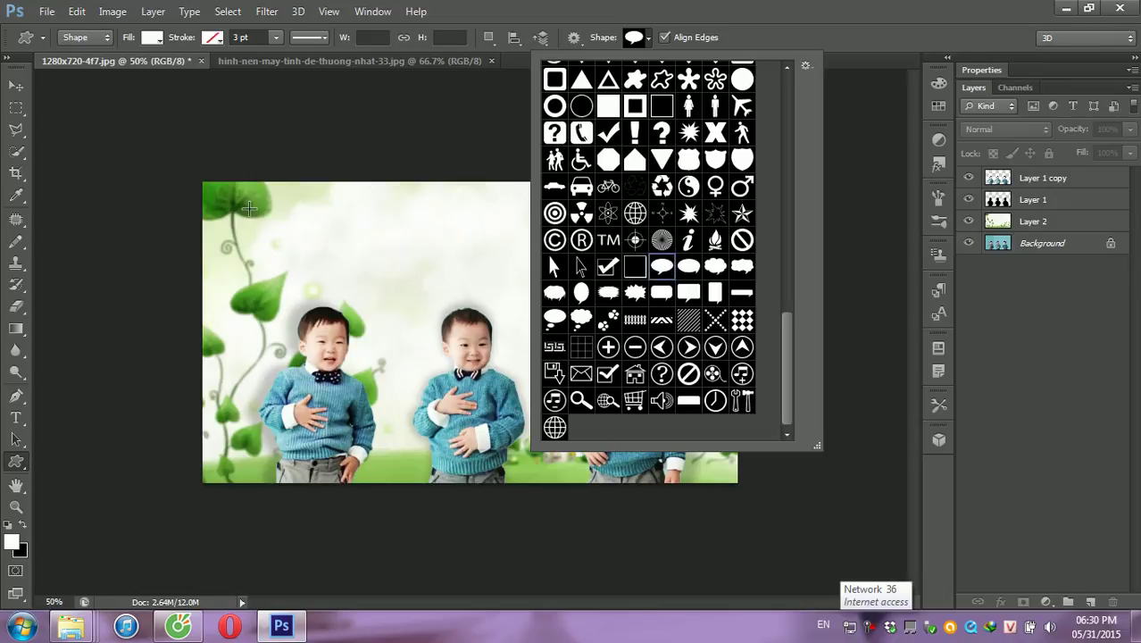
pyautogui.click(285, 246)
# Step: Draw a white speech bubble and position it above the left boy
pyautogui.moveTo(264, 231); pyautogui.dragTo(376, 315)
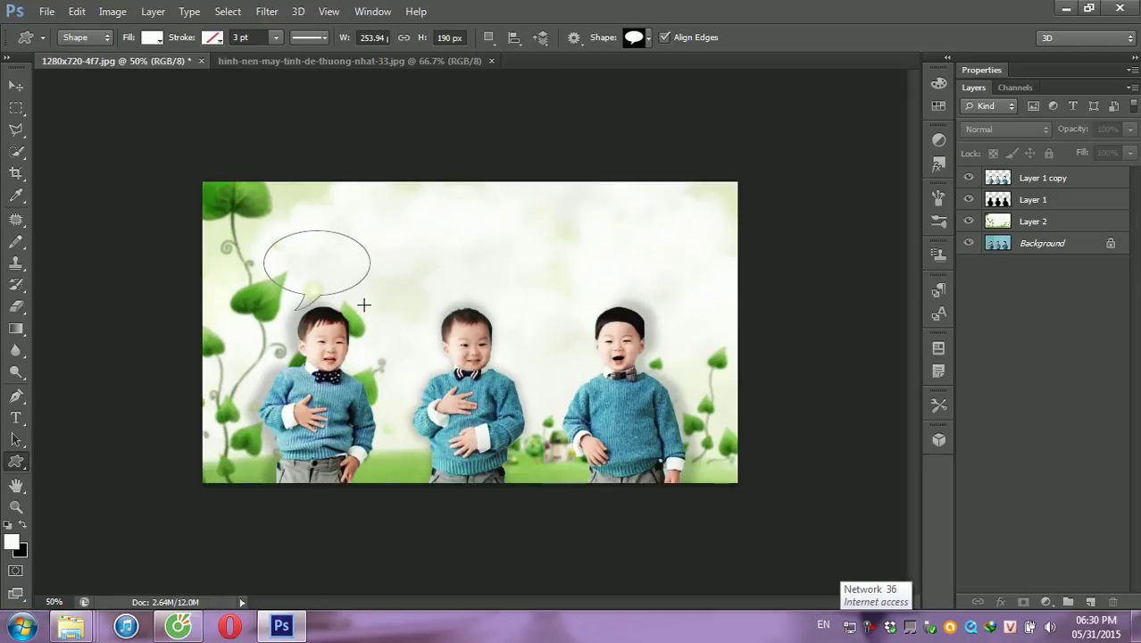
pyautogui.click(16, 85)
pyautogui.moveTo(301, 252)
pyautogui.mouseDown()
pyautogui.moveTo(359, 244)
pyautogui.moveTo(357, 268)
pyautogui.moveTo(356, 252)
pyautogui.mouseUp()
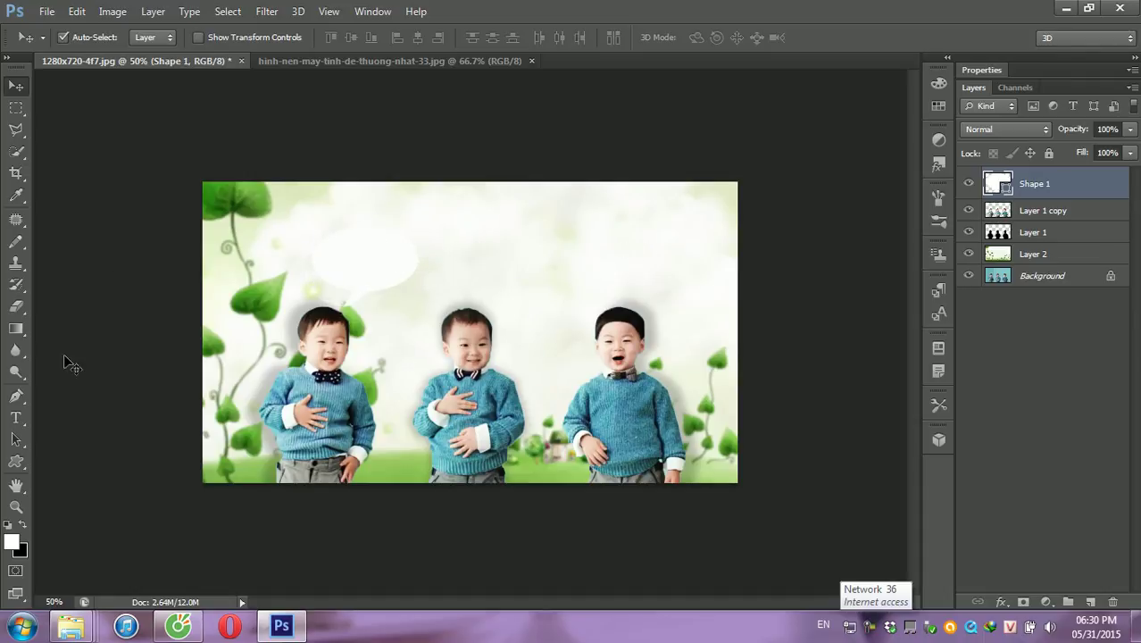
# Step: Draw a white thought-bubble custom shape and move it toward the upper right
pyautogui.click(16, 461)
pyautogui.click(649, 37)
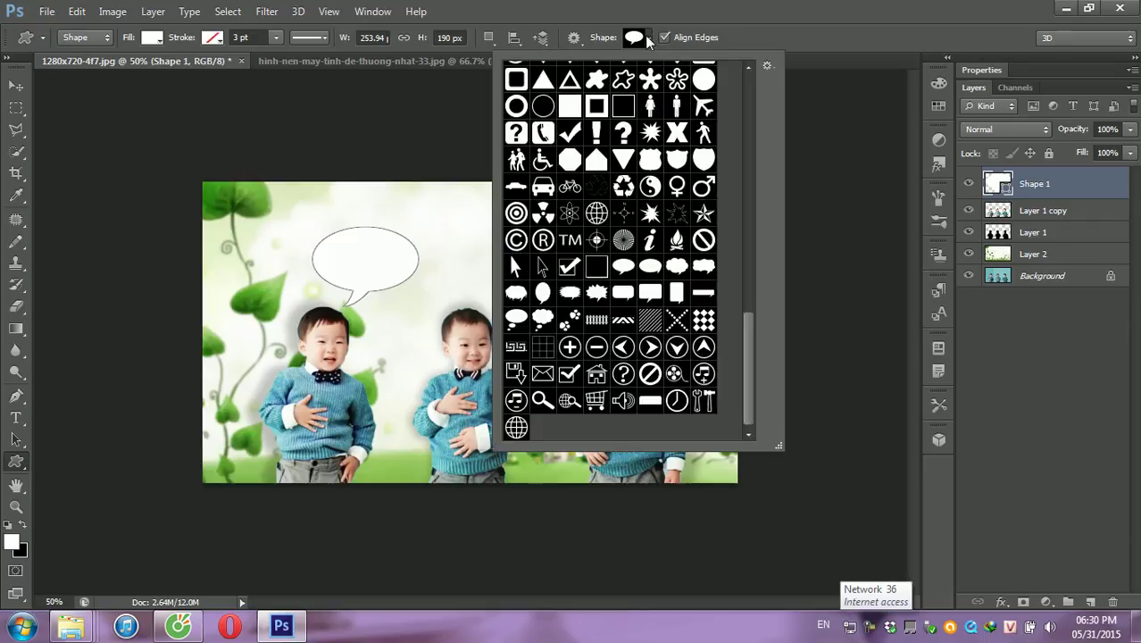
pyautogui.click(516, 318)
pyautogui.press('Return')
pyautogui.moveTo(564, 215); pyautogui.dragTo(653, 306)
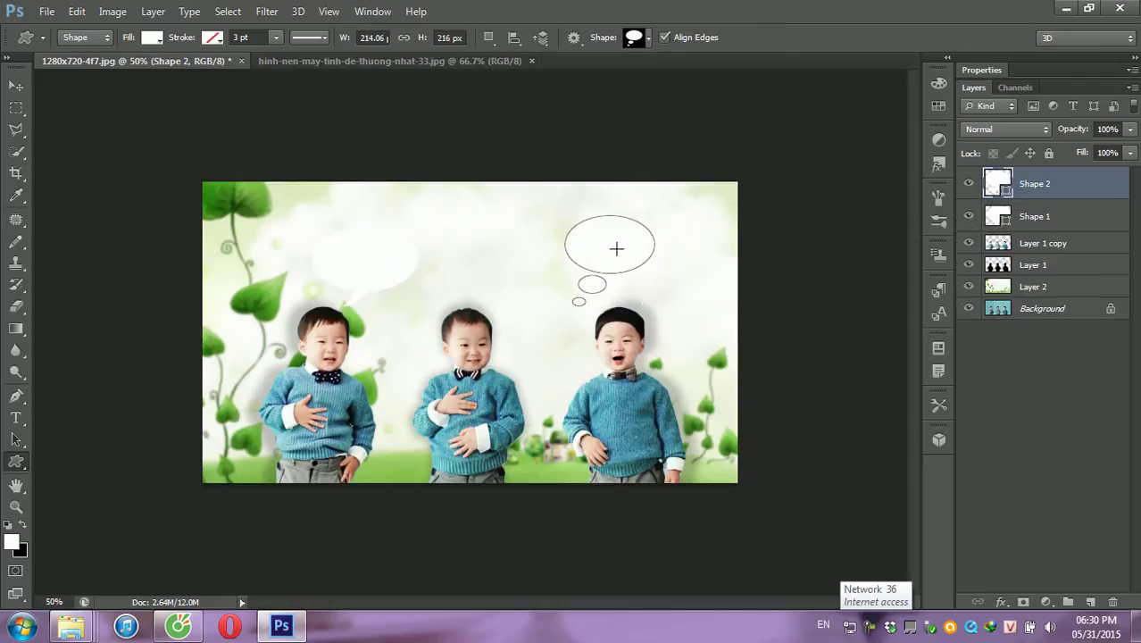
pyautogui.click(16, 85)
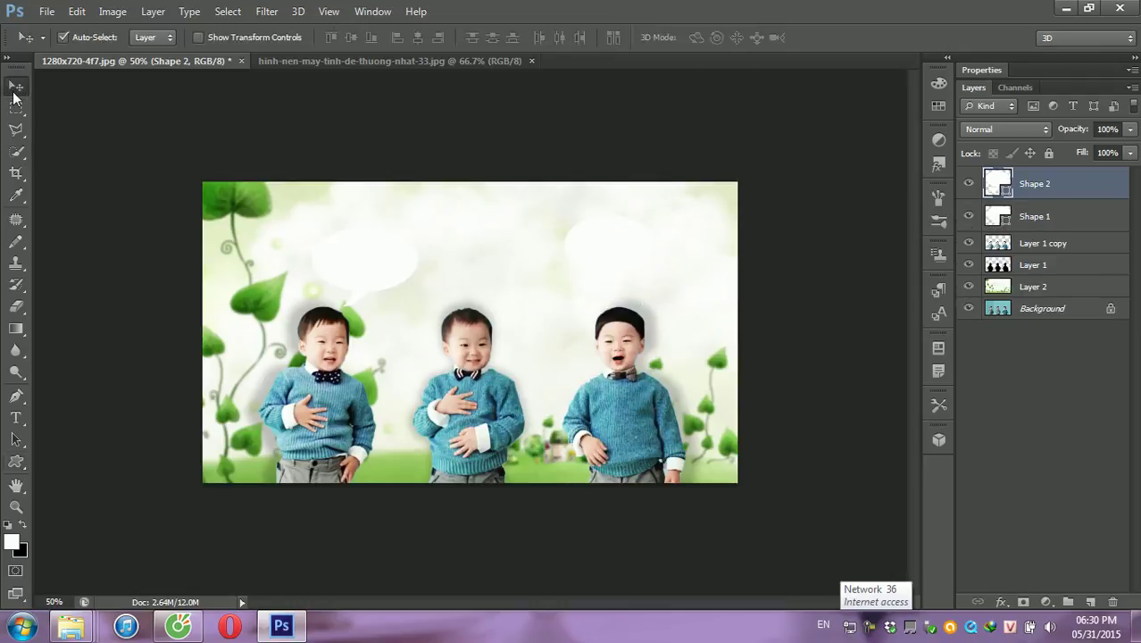
pyautogui.moveTo(623, 256); pyautogui.dragTo(675, 241)
# Step: Flip the thought bubble horizontally and move it closer to the right boy
pyautogui.hotkey('ctrl', 't')
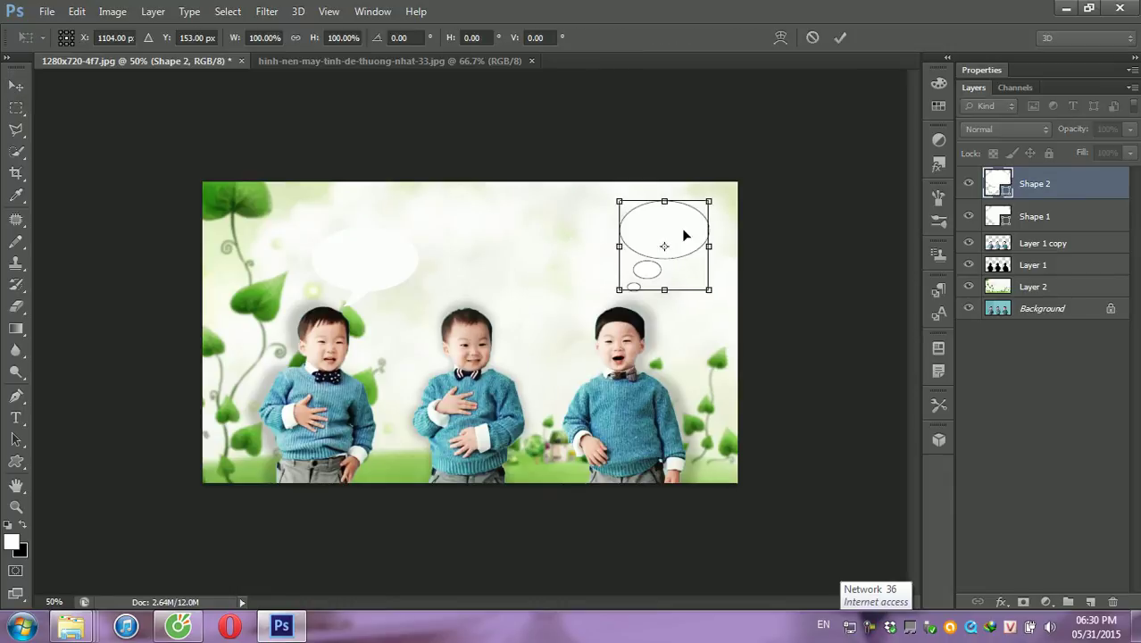
pyautogui.rightClick(682, 230)
pyautogui.click(740, 483)
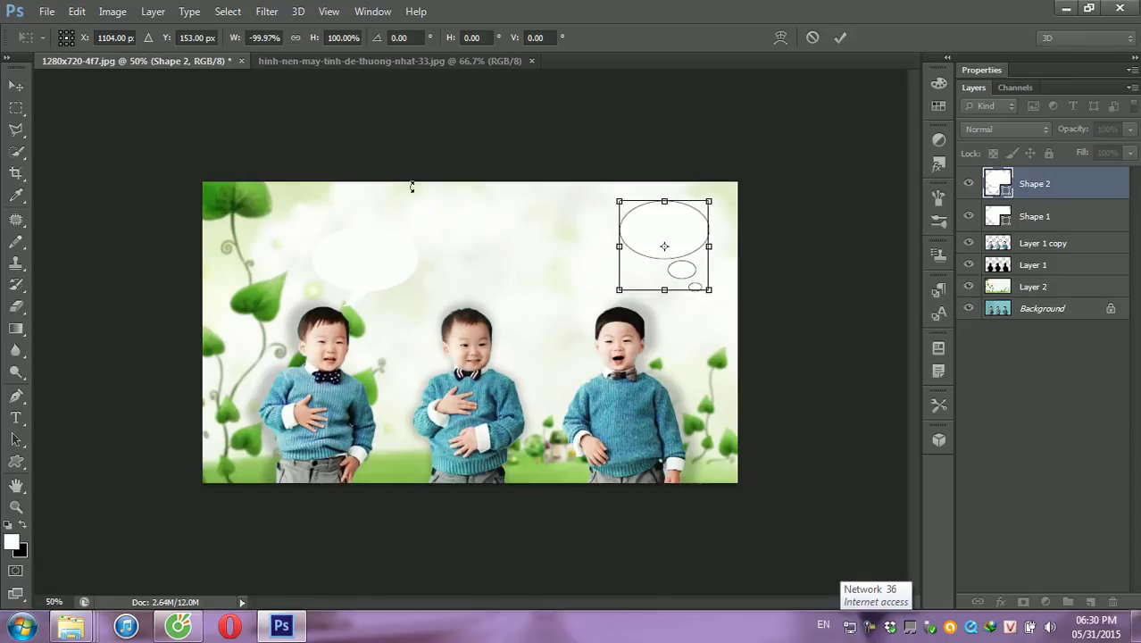
pyautogui.click(16, 85)
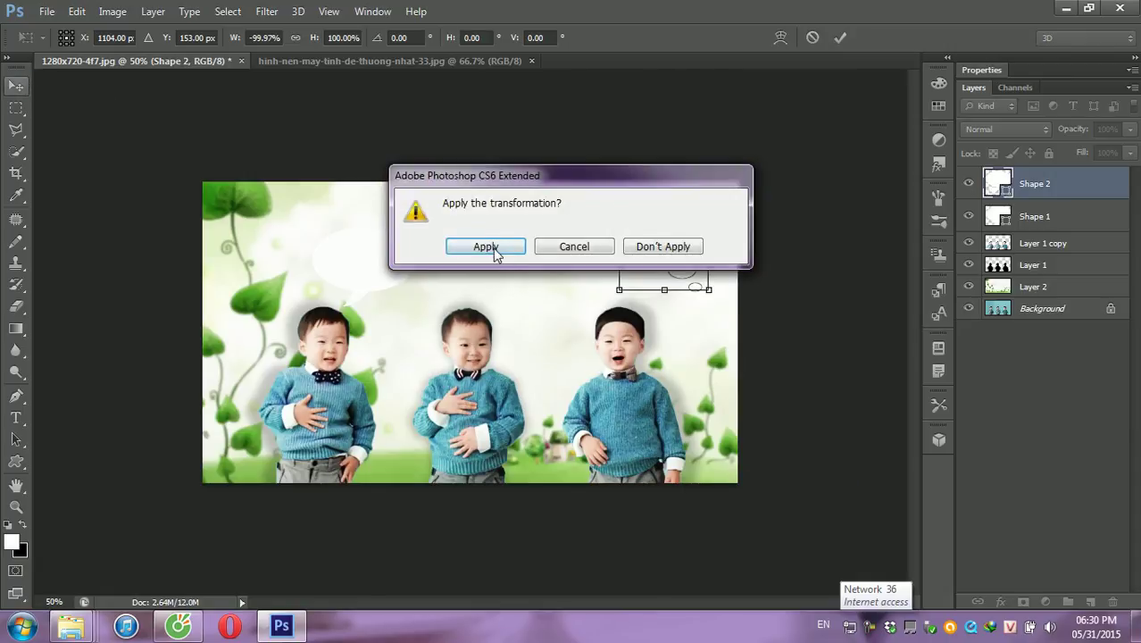
pyautogui.click(493, 244)
pyautogui.moveTo(657, 263)
pyautogui.mouseDown()
pyautogui.moveTo(597, 267)
pyautogui.moveTo(571, 243)
pyautogui.mouseUp()
# Step: Add a 19% opacity drop shadow to the Shape 2 thought bubble and nudge it over the right boy
pyautogui.rightClick(1030, 185)
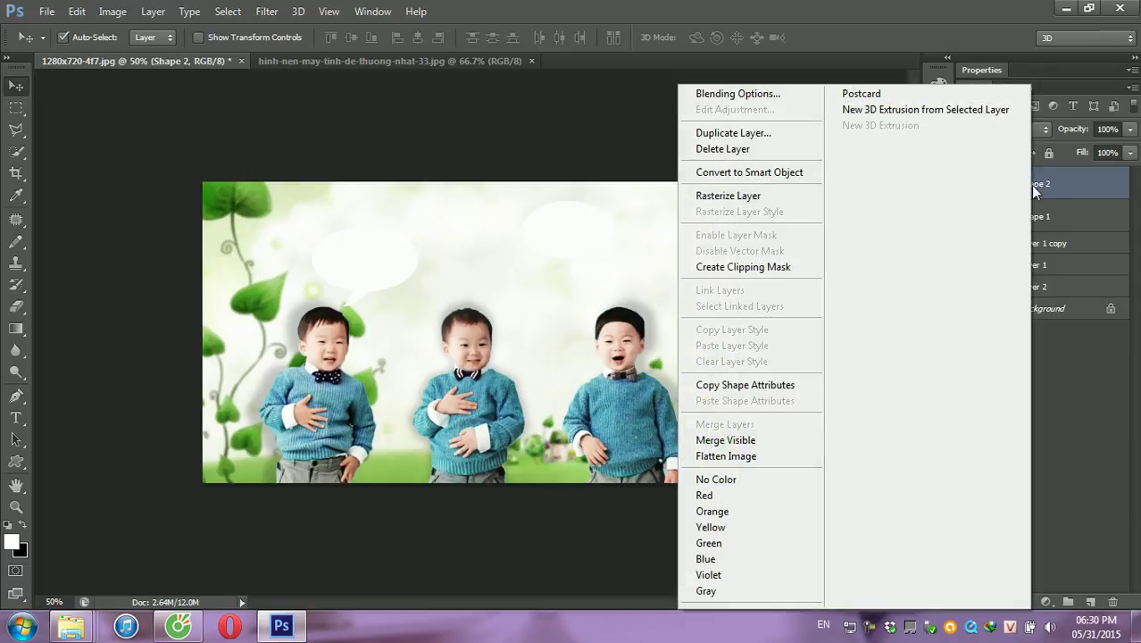
pyautogui.click(743, 93)
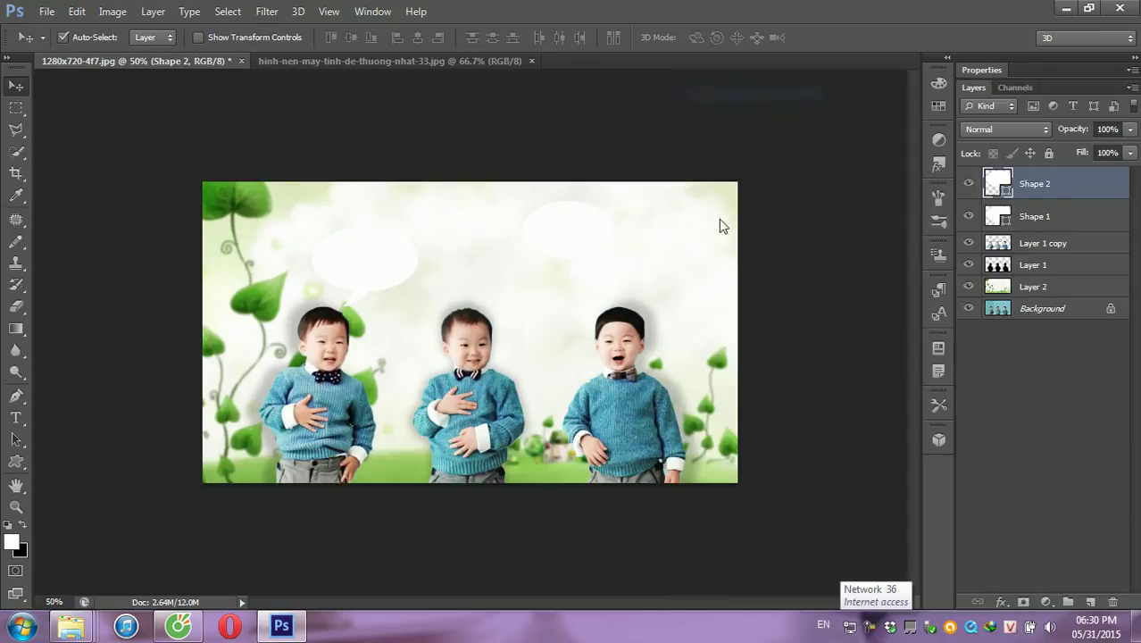
pyautogui.click(637, 384)
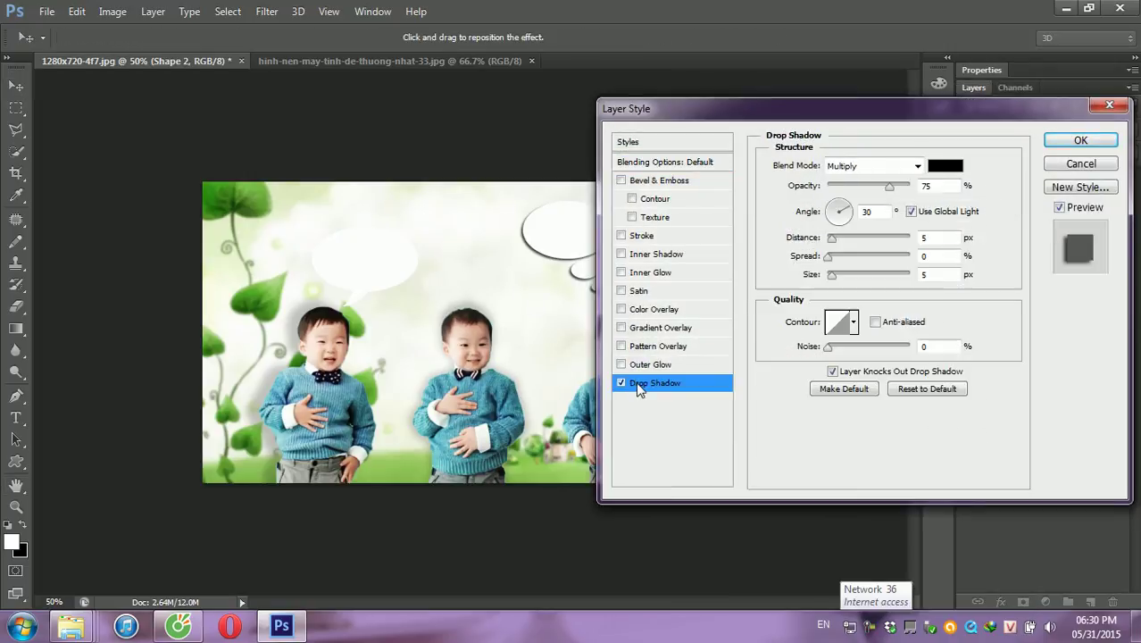
pyautogui.moveTo(843, 123); pyautogui.dragTo(816, 328)
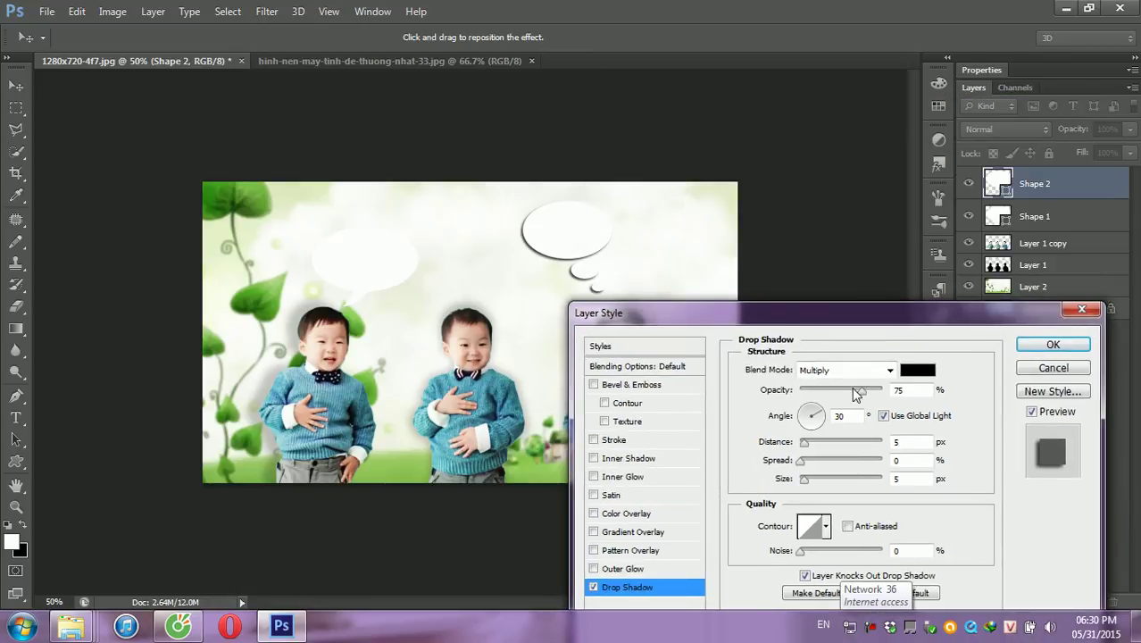
pyautogui.moveTo(860, 390); pyautogui.dragTo(815, 390)
pyautogui.click(1053, 344)
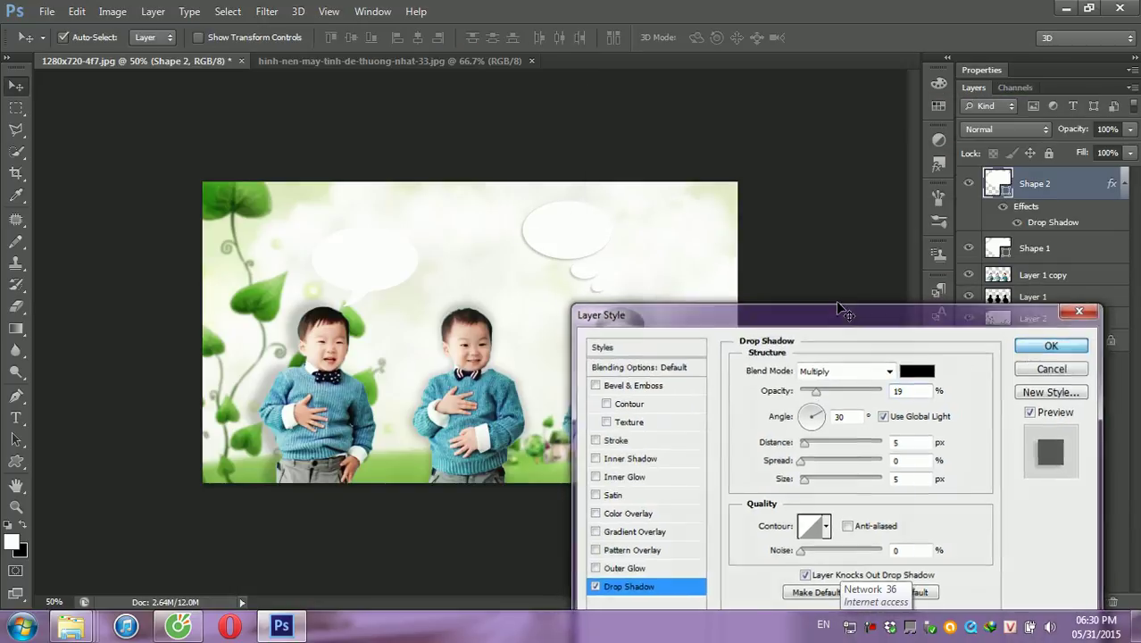
pyautogui.moveTo(576, 256)
pyautogui.mouseDown()
pyautogui.moveTo(548, 265)
pyautogui.moveTo(564, 270)
pyautogui.mouseUp()
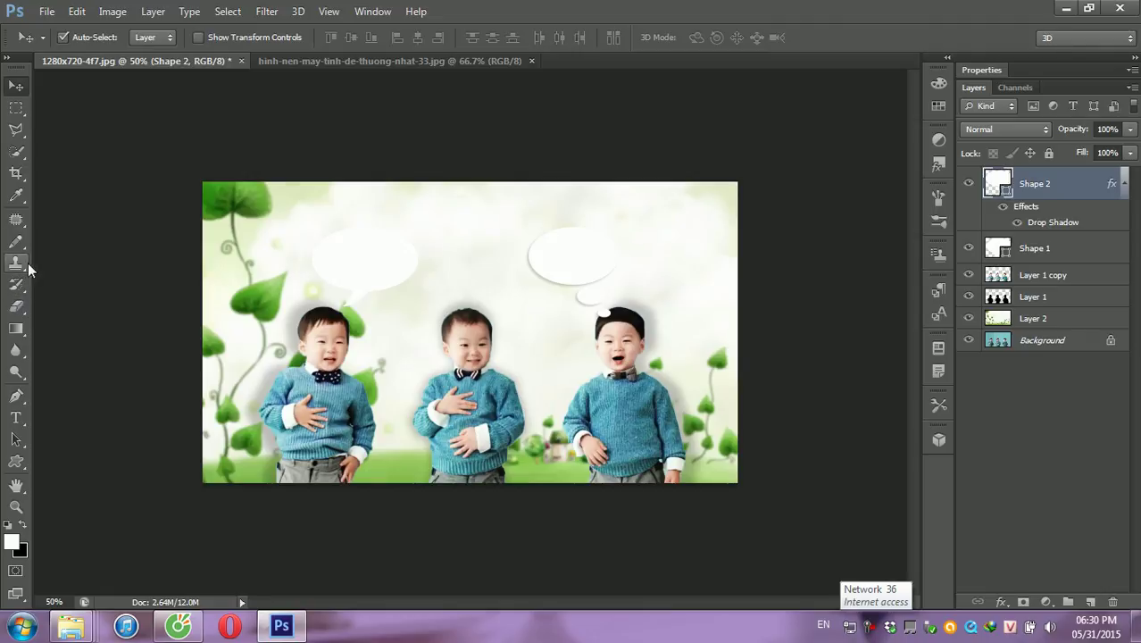
# Step: Type MOAAA in black and set its font to UVN Van
pyautogui.click(22, 422)
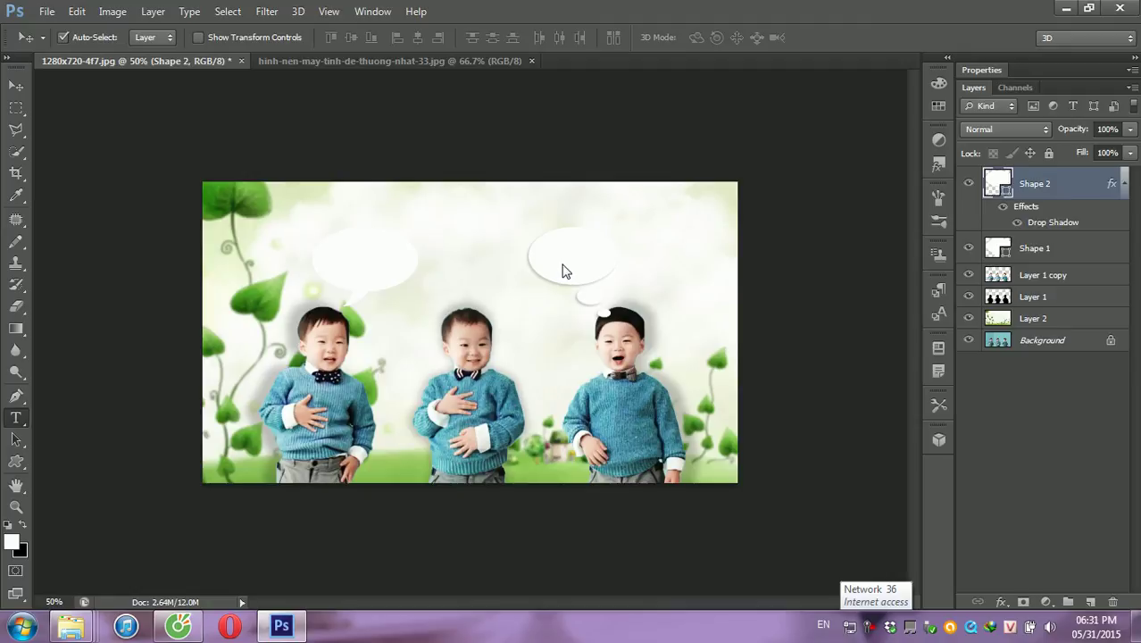
pyautogui.click(572, 272)
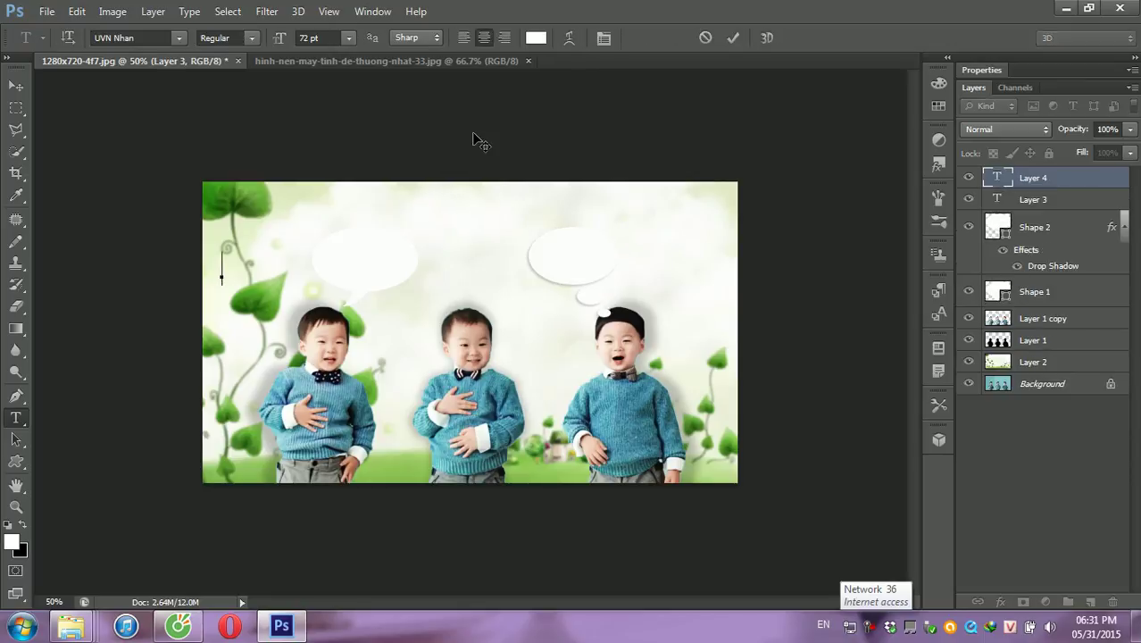
pyautogui.write('n')
pyautogui.write('h')
pyautogui.moveTo(168, 267); pyautogui.dragTo(479, 303)
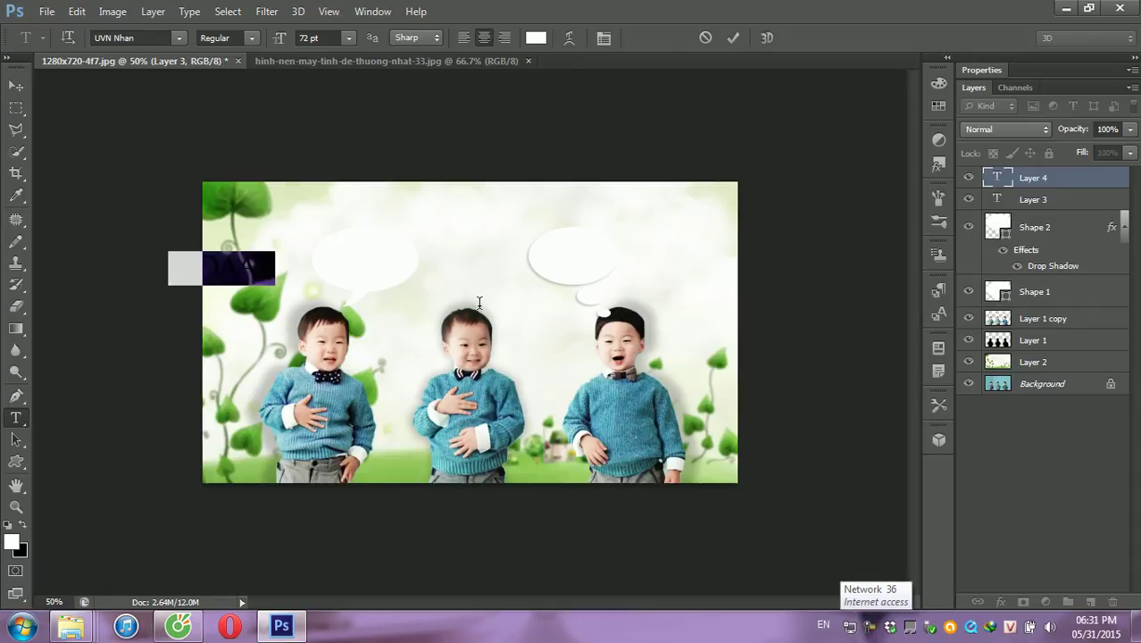
pyautogui.click(24, 530)
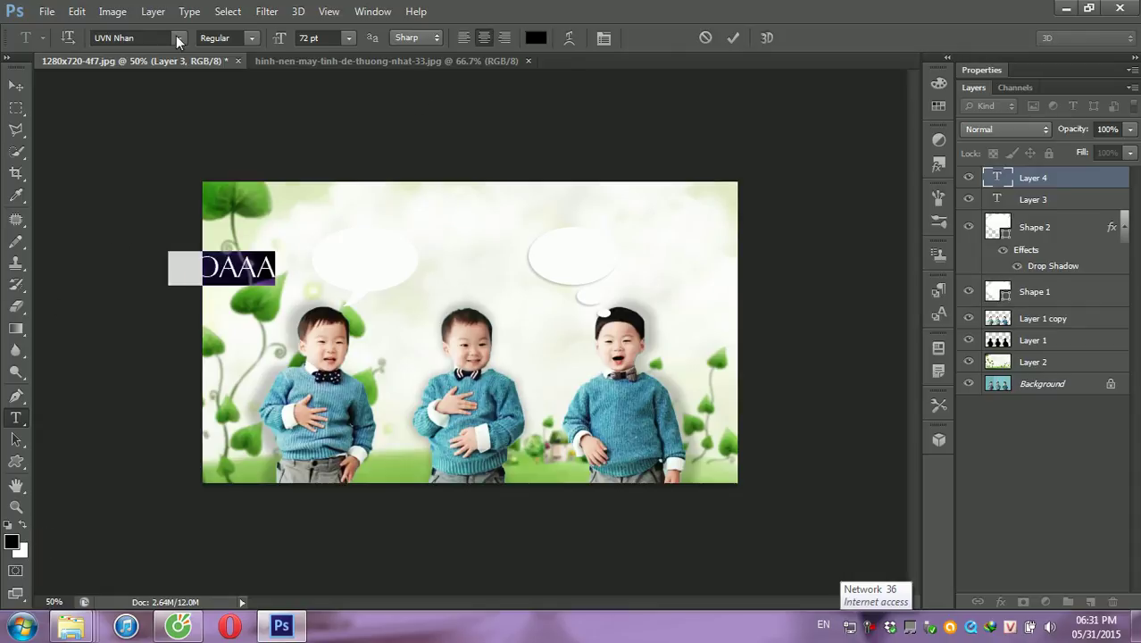
pyautogui.click(177, 39)
pyautogui.click(261, 86)
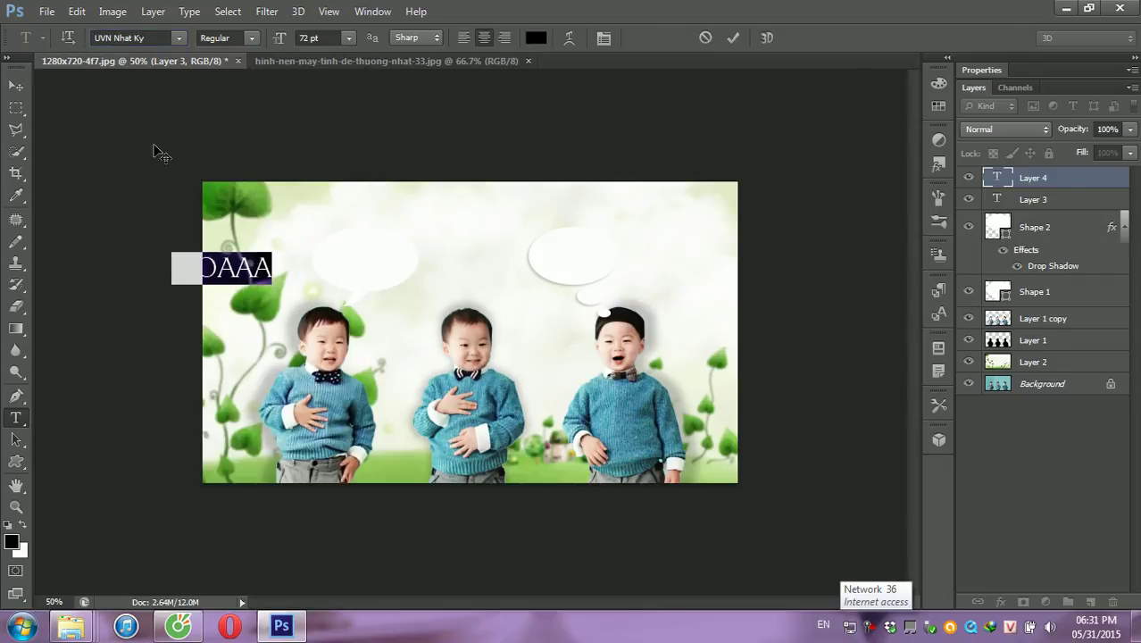
pyautogui.click(181, 38)
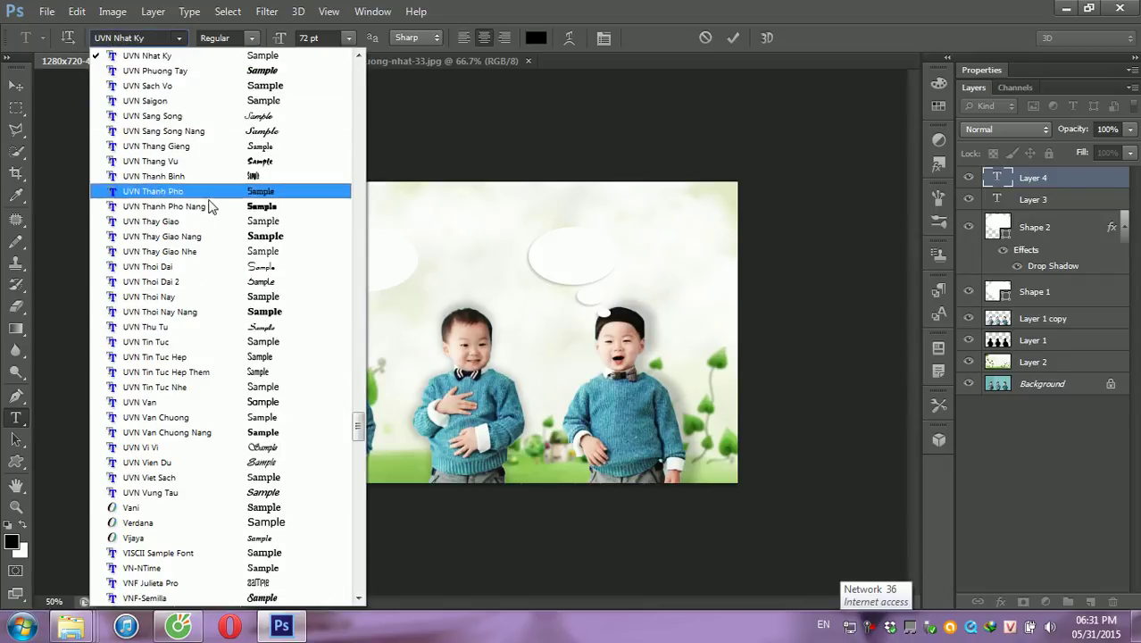
pyautogui.click(268, 402)
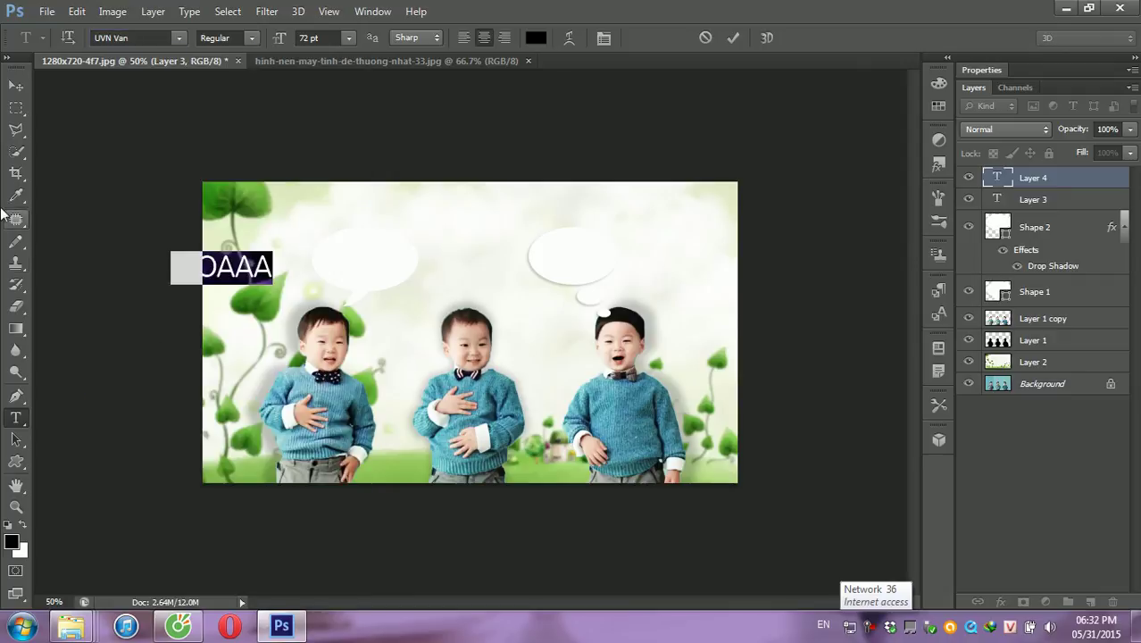
# Step: Move the MOAAA text into the thought bubble and scale it to about 50%
pyautogui.click(16, 85)
pyautogui.moveTo(267, 268)
pyautogui.mouseDown()
pyautogui.moveTo(571, 246)
pyautogui.moveTo(578, 254)
pyautogui.mouseUp()
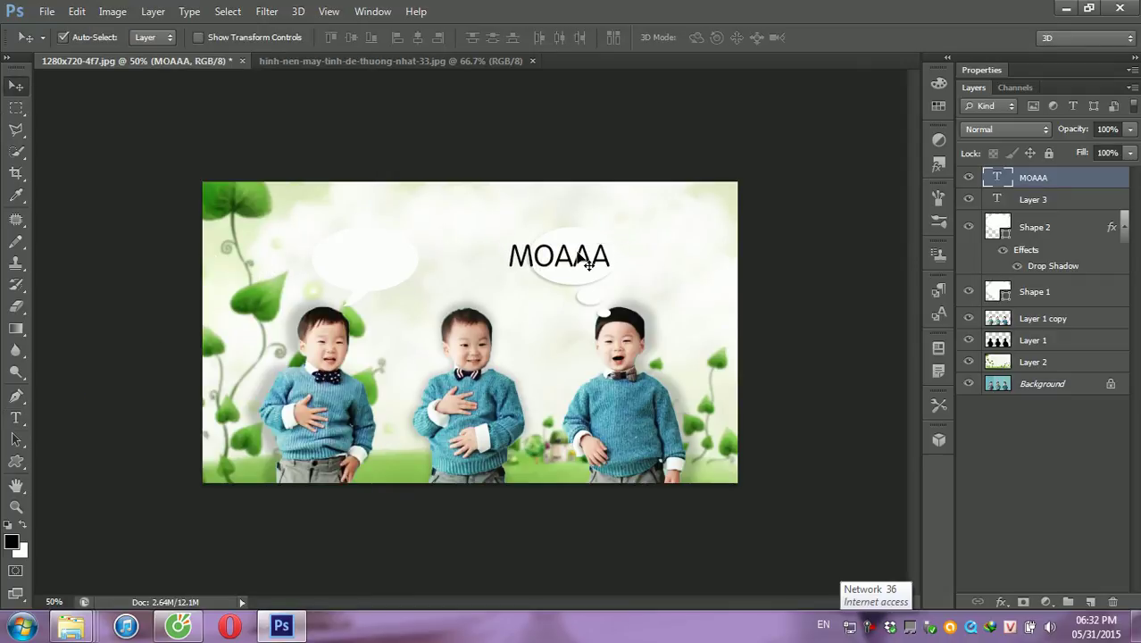
pyautogui.hotkey('ctrl', 't')
pyautogui.moveTo(506, 239); pyautogui.dragTo(583, 258)
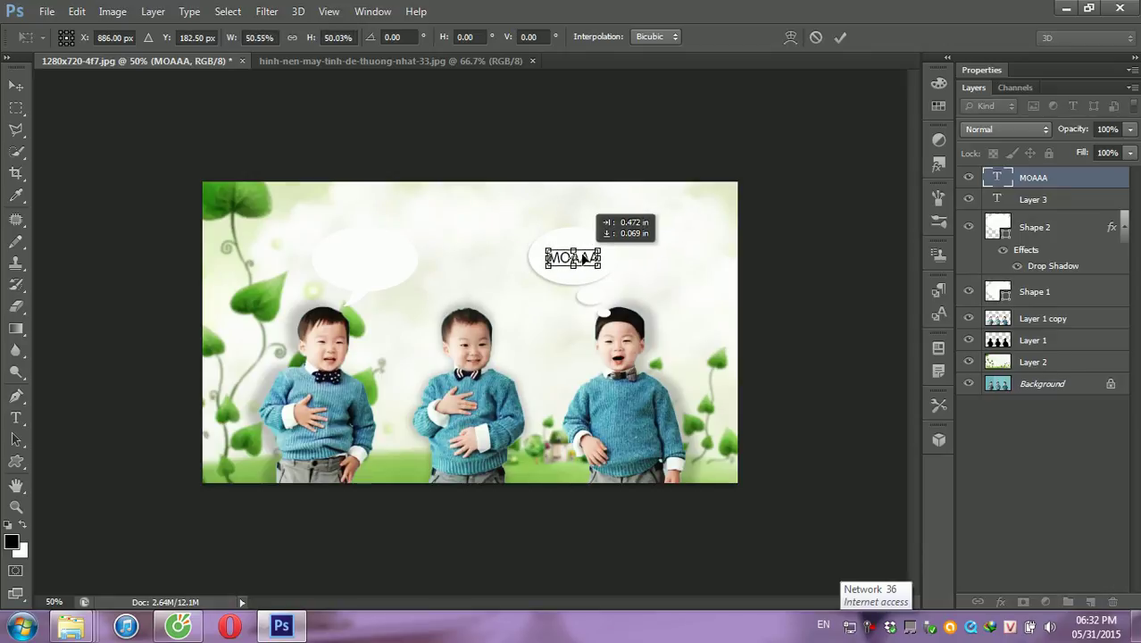
pyautogui.press('Return')
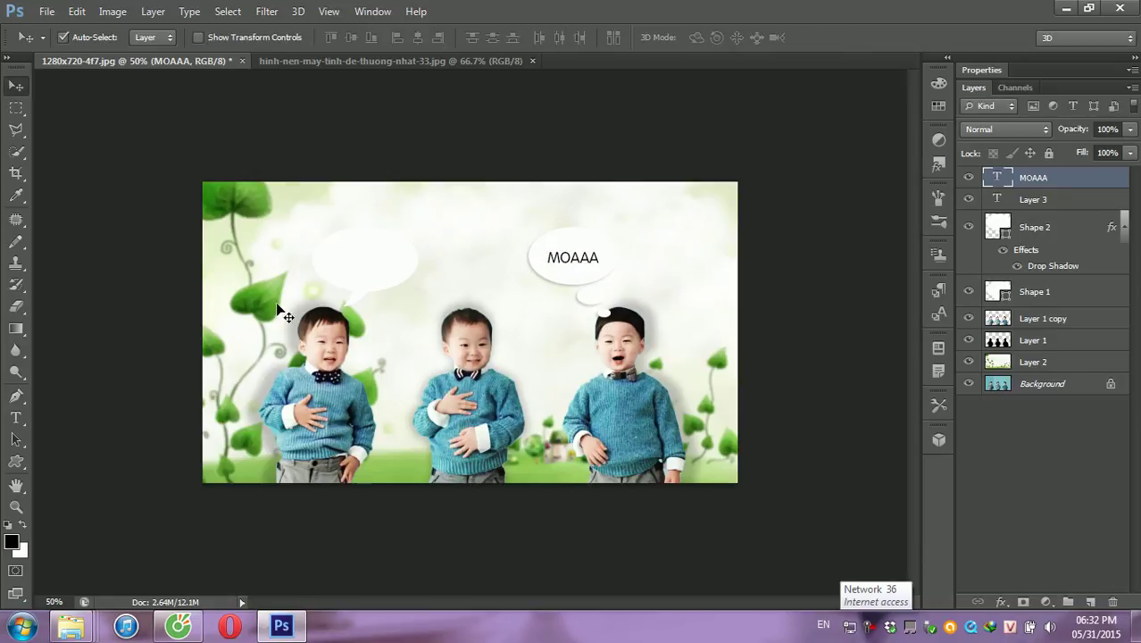
# Step: Type 'HELLO !!' in the left speech bubble, then shrink it to about 71% and centre it there
pyautogui.click(15, 417)
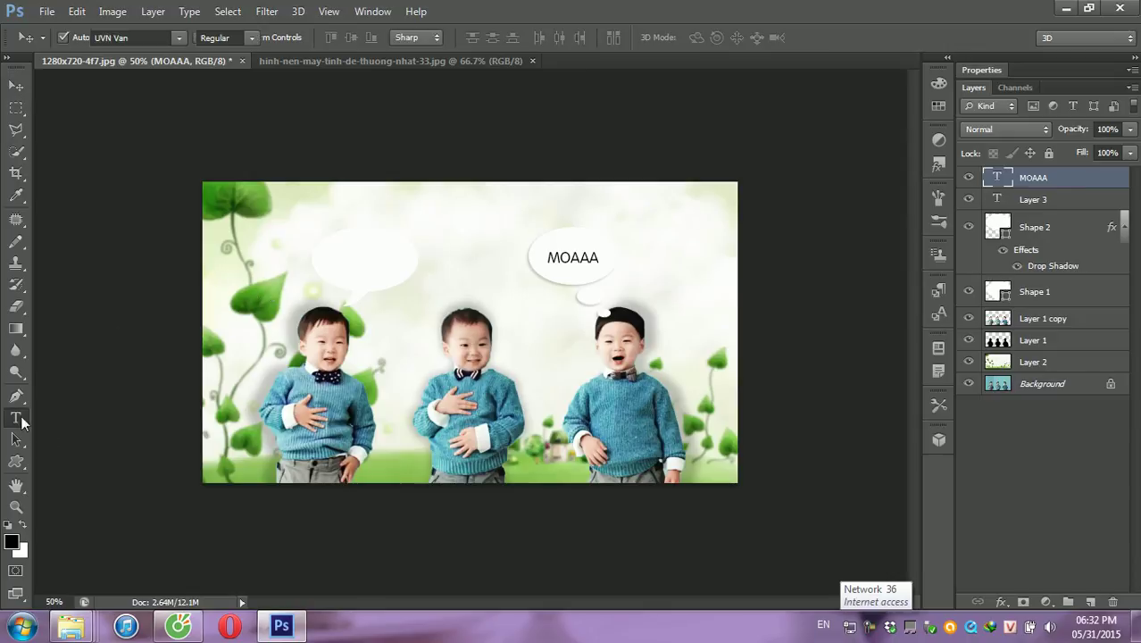
pyautogui.click(335, 265)
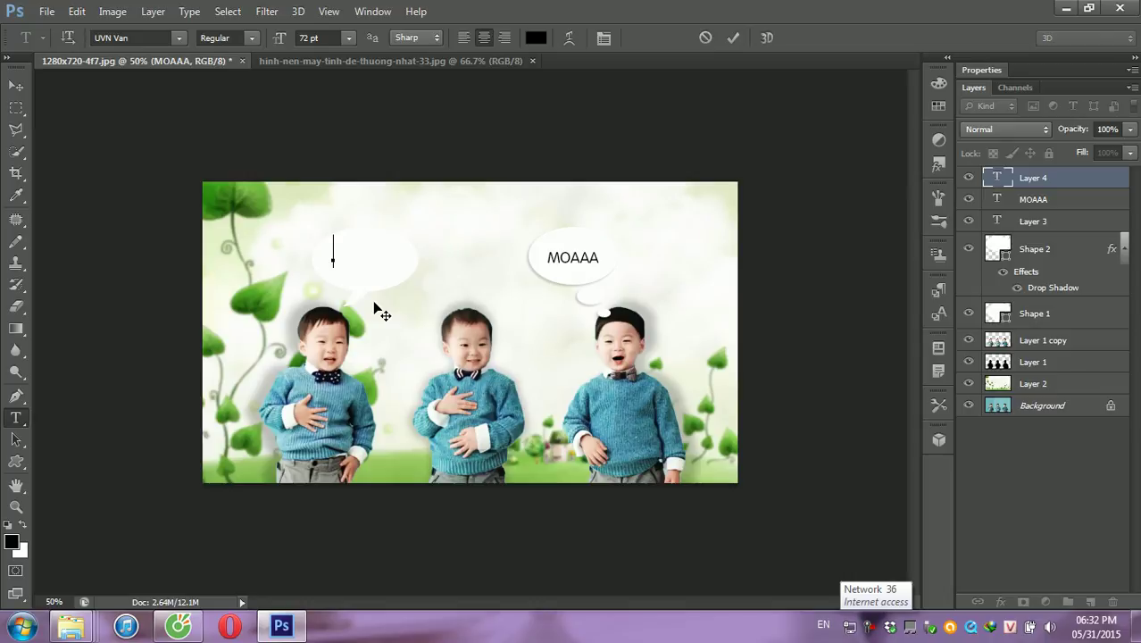
pyautogui.write('.HELLO')
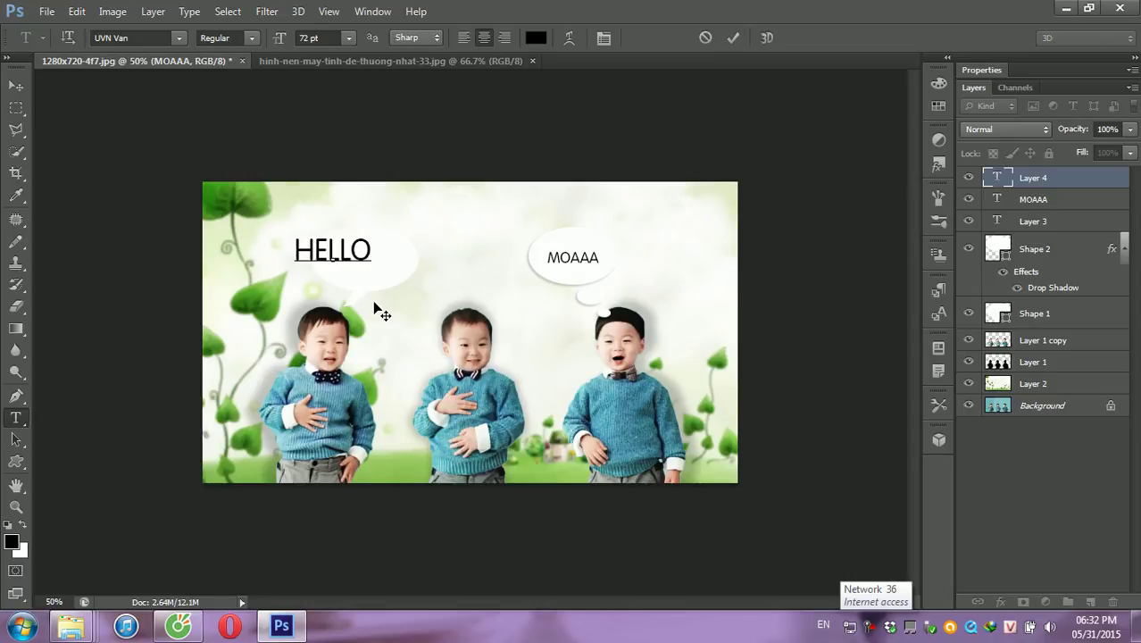
pyautogui.write(' !!')
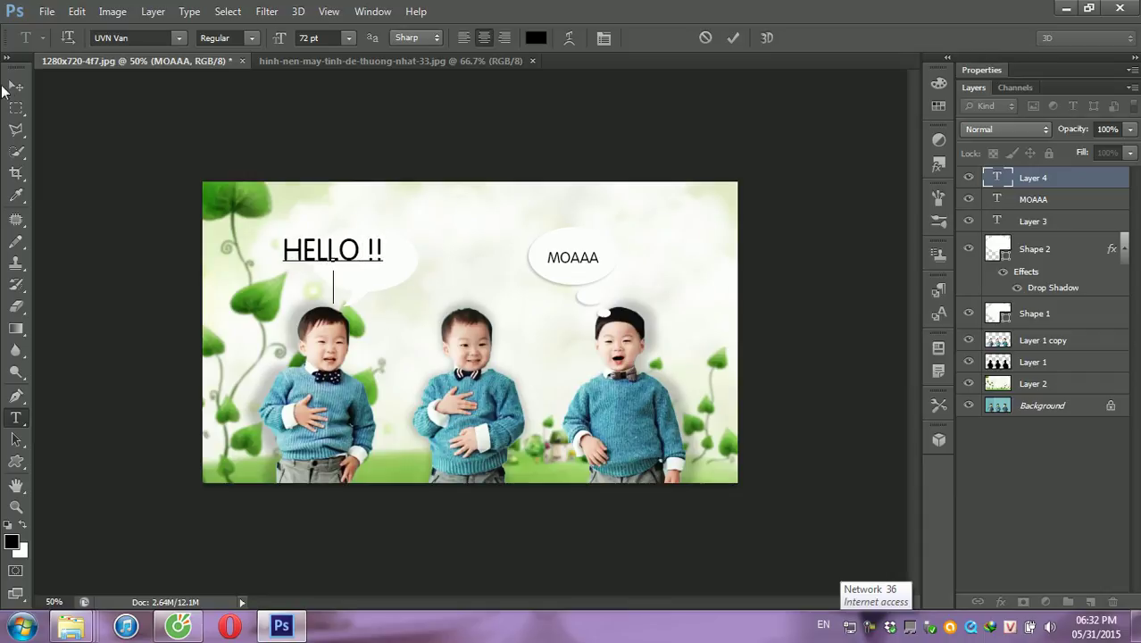
pyautogui.click(14, 85)
pyautogui.hotkey('ctrl', 't')
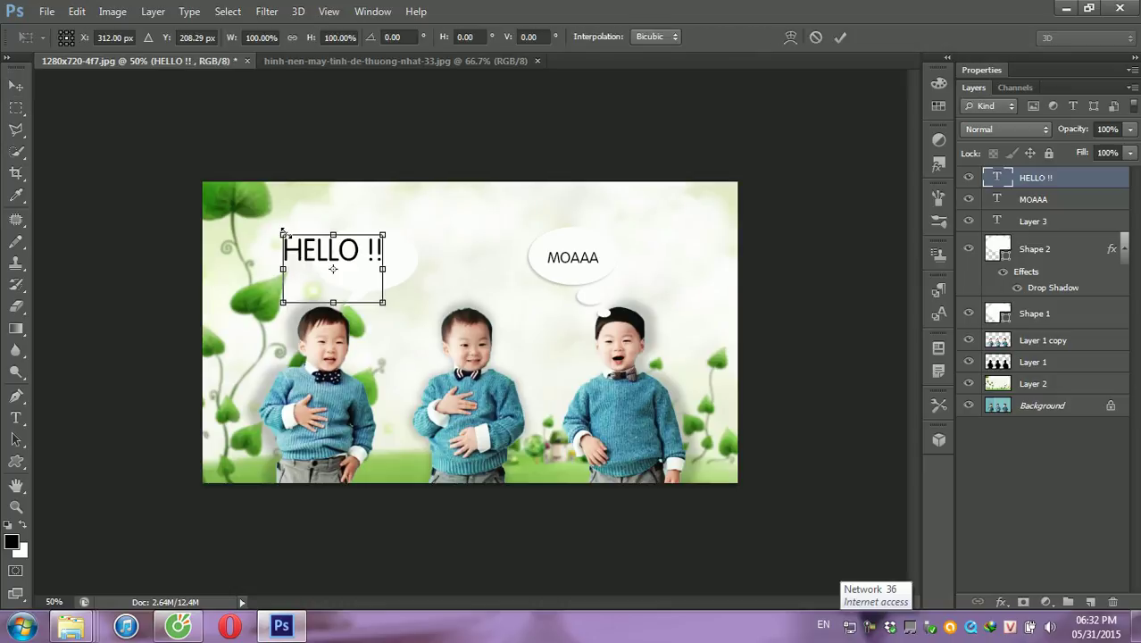
pyautogui.moveTo(284, 232)
pyautogui.mouseDown()
pyautogui.moveTo(312, 253)
pyautogui.moveTo(380, 263)
pyautogui.mouseUp()
pyautogui.press('Return')
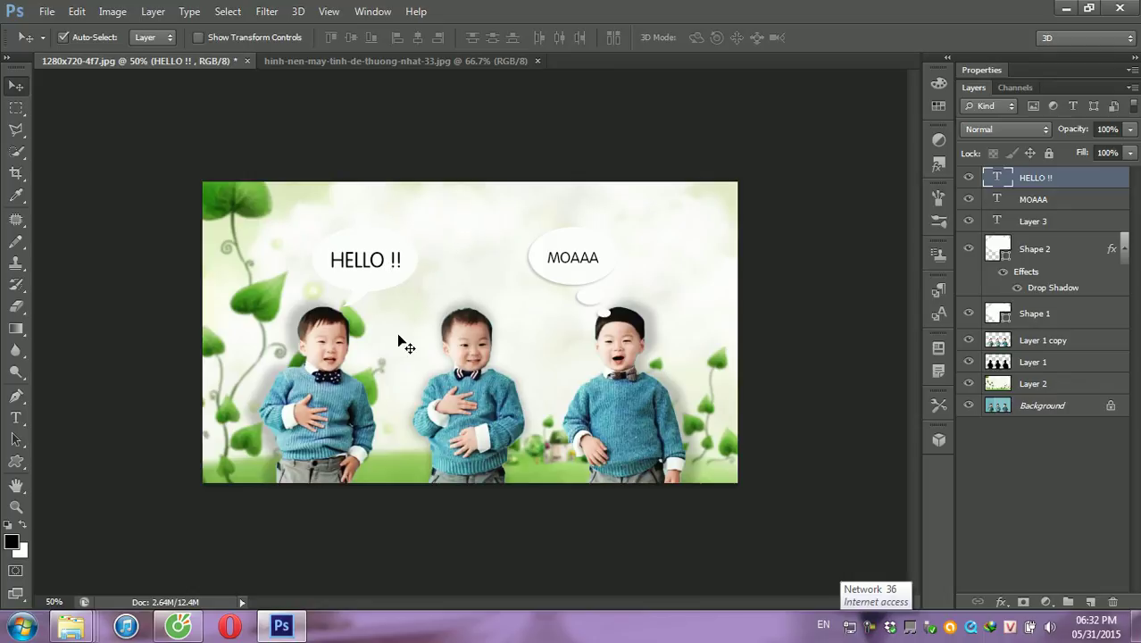